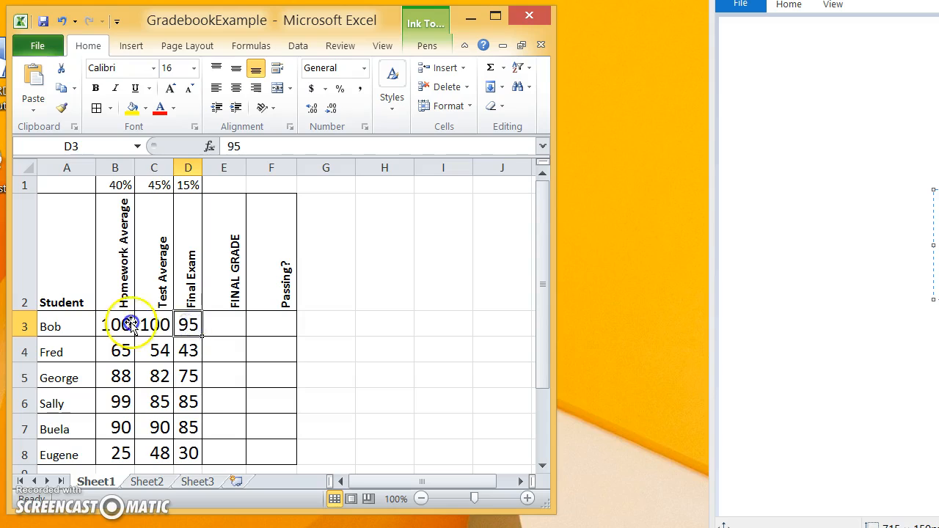
# - Review the 40%, 45% and 15% weights in B1, C1 and D1, ending on E3
pyautogui.click(128, 181)
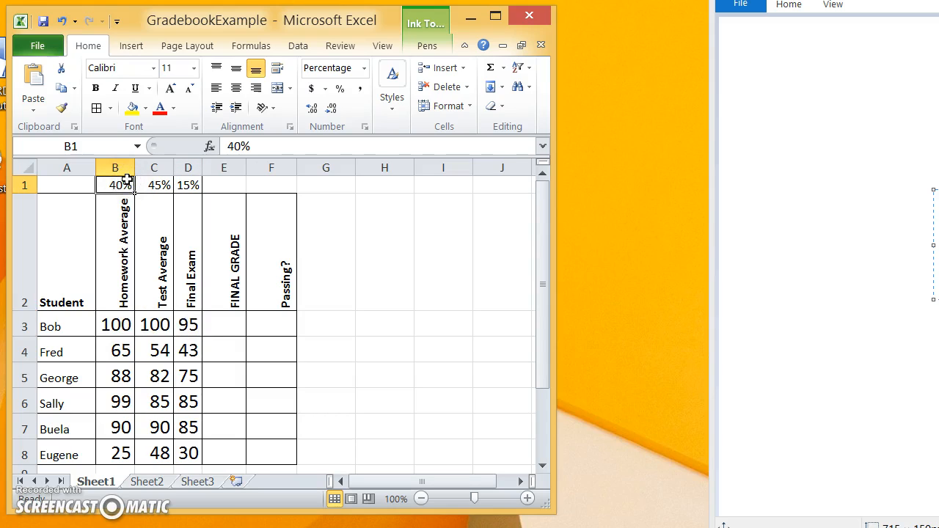
pyautogui.click(157, 205)
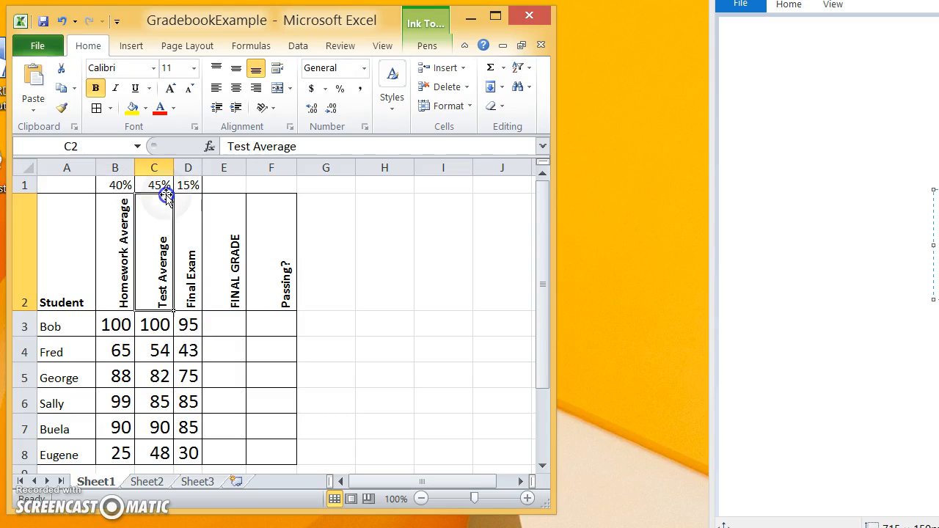
pyautogui.click(158, 188)
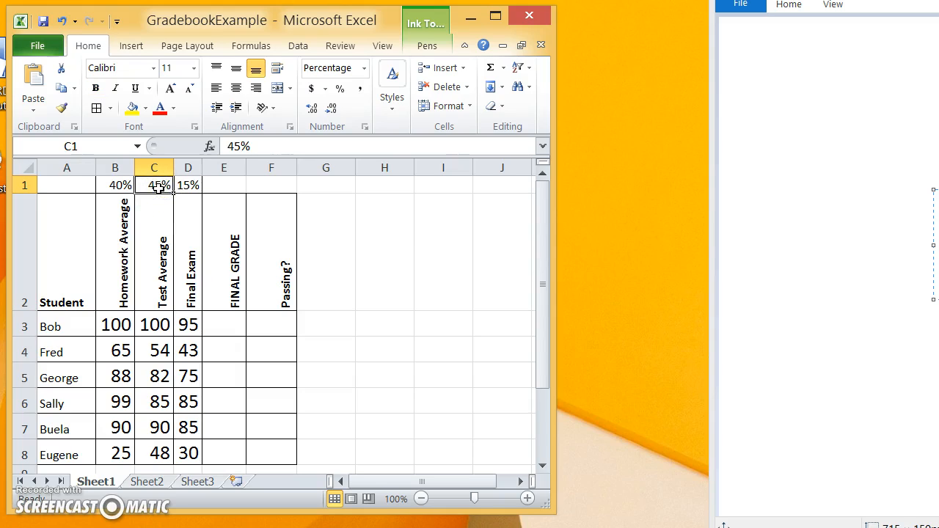
pyautogui.click(194, 185)
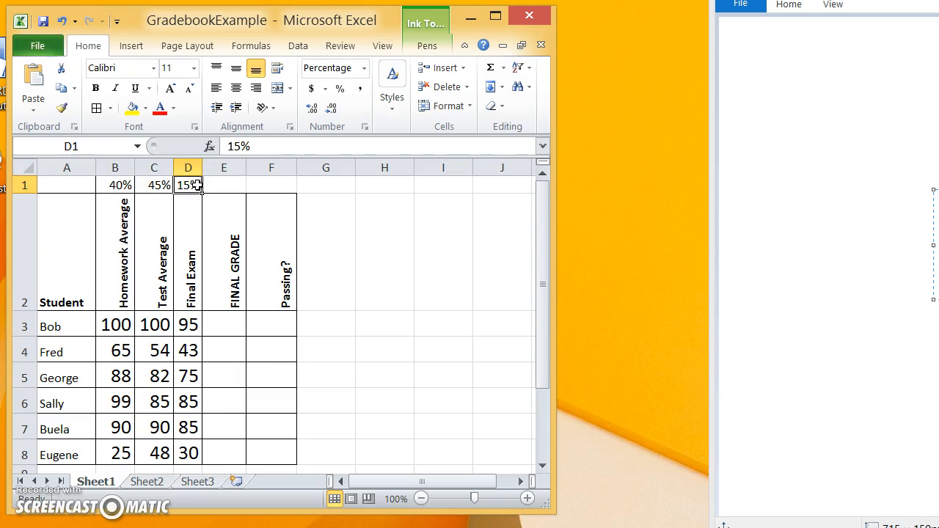
pyautogui.click(219, 325)
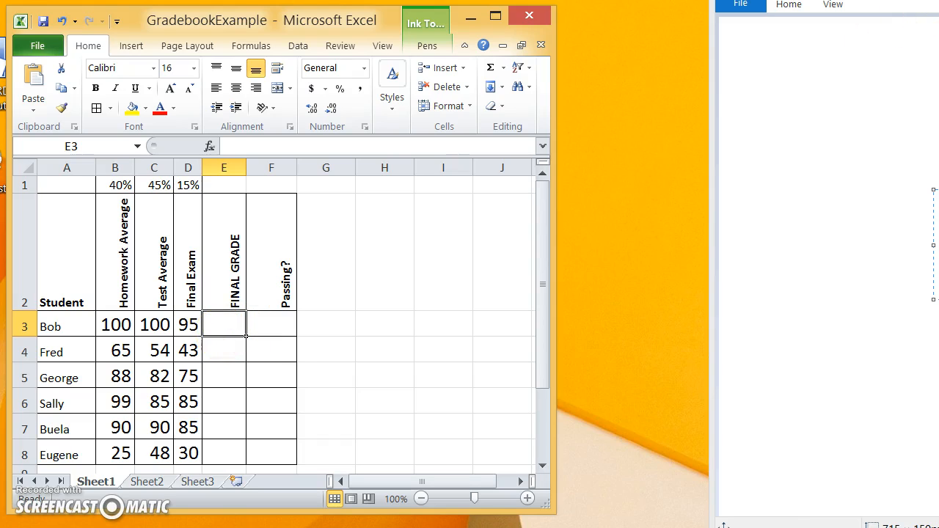
# - Move the Paint window over the gradebook and delete the old Math in Excel image
pyautogui.click(936, 16)
pyautogui.moveTo(938, 2)
pyautogui.mouseDown()
pyautogui.moveTo(773, 1)
pyautogui.moveTo(387, 46)
pyautogui.moveTo(443, 25)
pyautogui.moveTo(440, 9)
pyautogui.moveTo(350, 7)
pyautogui.mouseUp()
pyautogui.press('Delete')
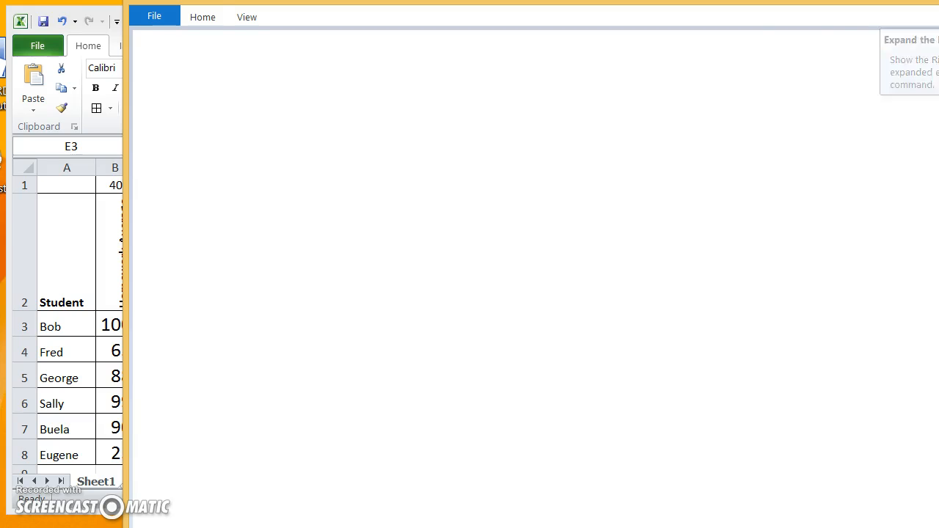
# - Expand Paint's ribbon, choose the first brush, and move Paint to the right
pyautogui.click(938, 17)
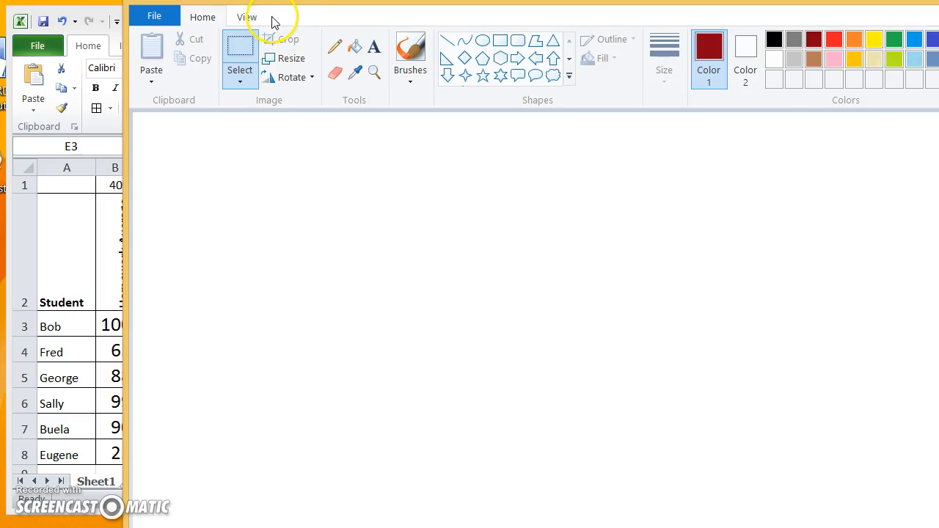
pyautogui.click(410, 77)
pyautogui.click(304, 108)
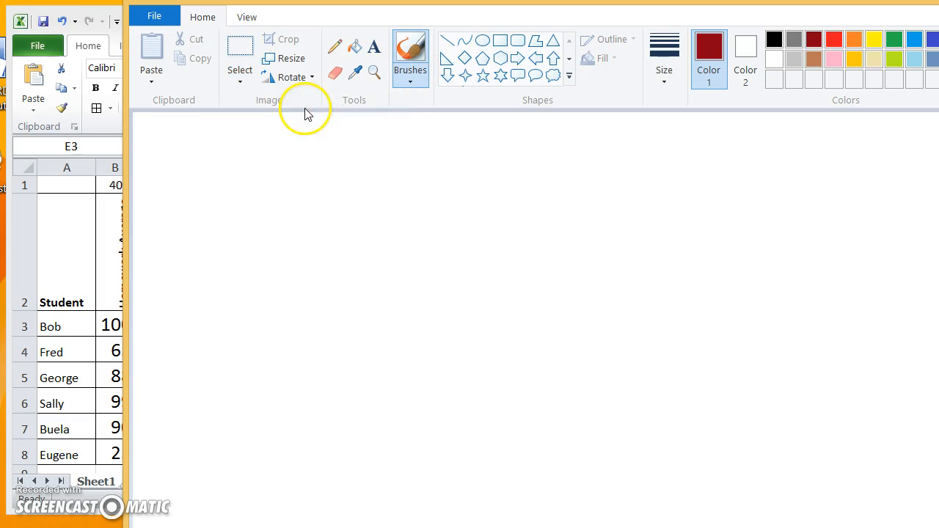
pyautogui.moveTo(352, 1)
pyautogui.mouseDown()
pyautogui.moveTo(534, 0)
pyautogui.moveTo(525, 0)
pyautogui.mouseUp()
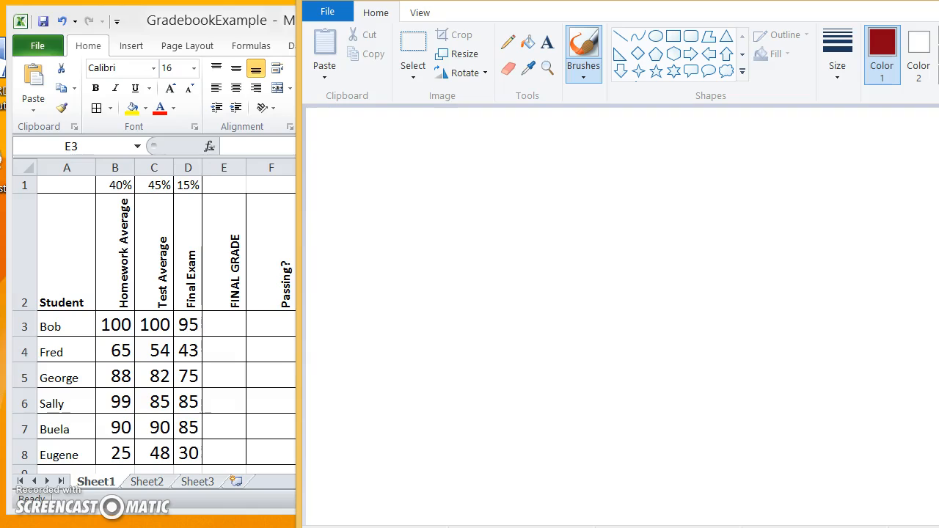
# - Check Fred's scores 65, 54 and 43 in B4, C4 and D4, then return to Paint
pyautogui.click(69, 346)
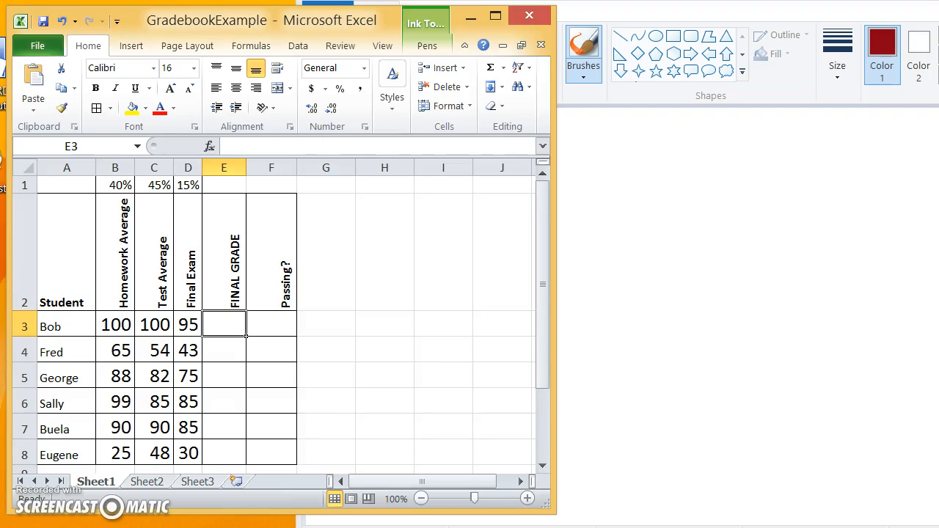
pyautogui.click(121, 352)
pyautogui.click(144, 350)
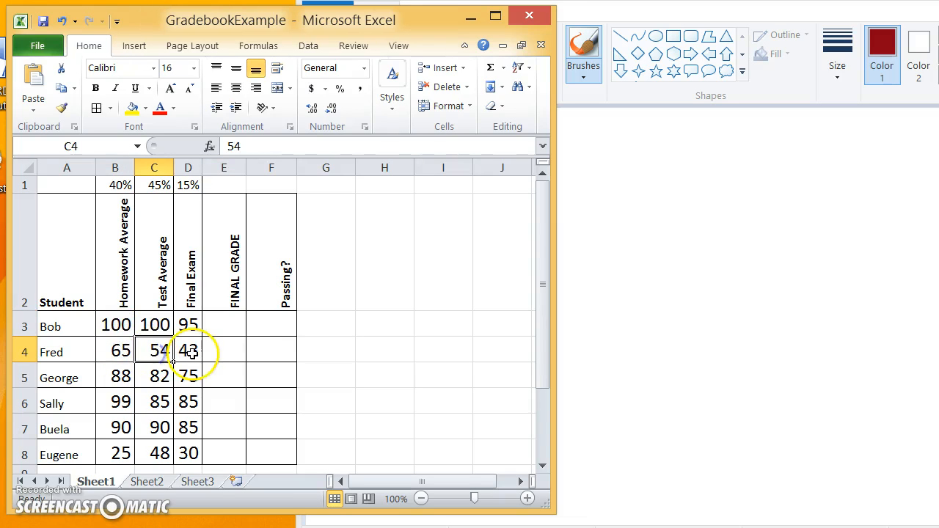
pyautogui.click(189, 352)
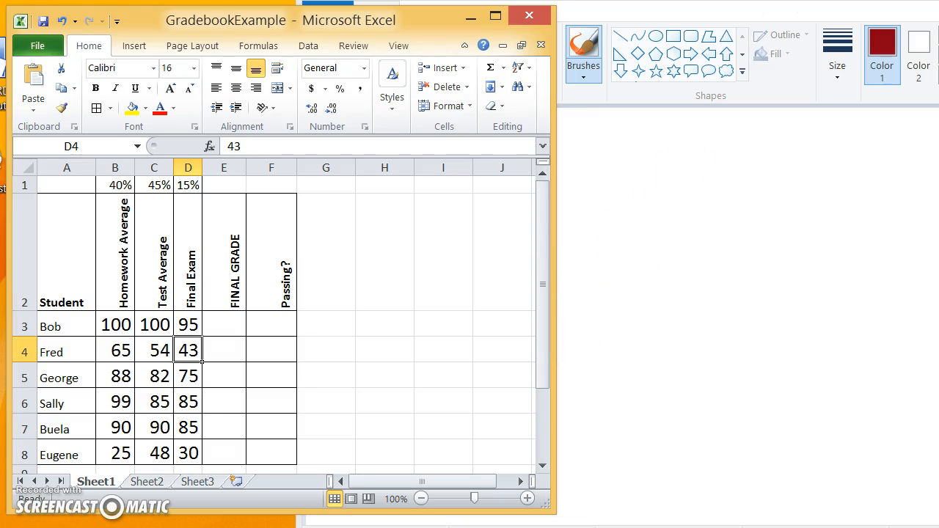
pyautogui.hotkey('alt', 'Tab')
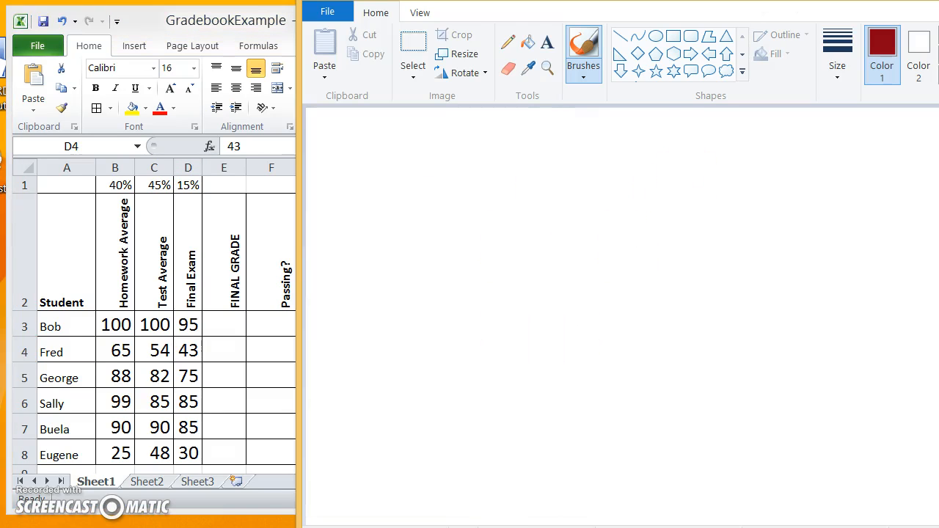
# - Handwrite 65x.40 + on the Paint canvas with the brush
pyautogui.moveTo(375, 236)
pyautogui.mouseDown()
pyautogui.moveTo(342, 269)
pyautogui.moveTo(346, 345)
pyautogui.moveTo(381, 322)
pyautogui.mouseUp()
pyautogui.moveTo(430, 243)
pyautogui.mouseDown()
pyautogui.moveTo(402, 261)
pyautogui.moveTo(401, 321)
pyautogui.mouseUp()
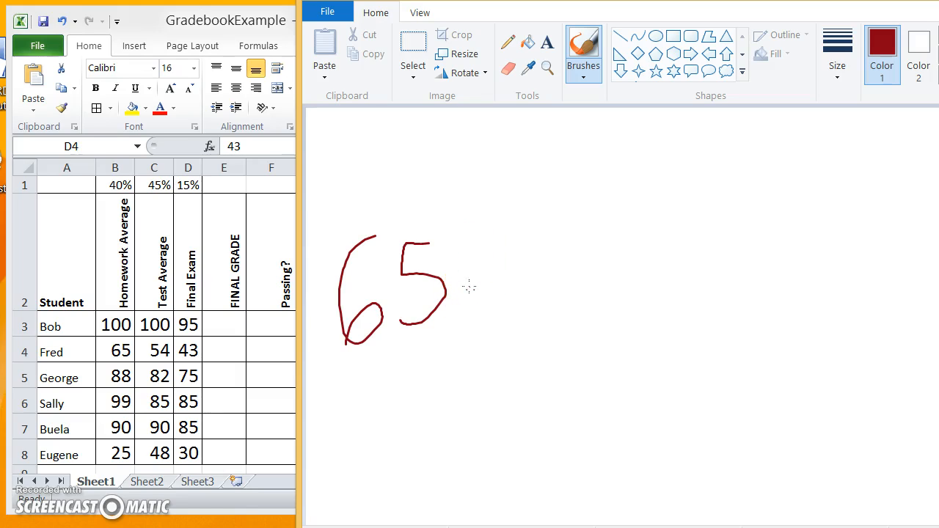
pyautogui.moveTo(453, 270); pyautogui.dragTo(470, 294)
pyautogui.moveTo(495, 276)
pyautogui.mouseDown()
pyautogui.moveTo(454, 319)
pyautogui.moveTo(486, 329)
pyautogui.mouseUp()
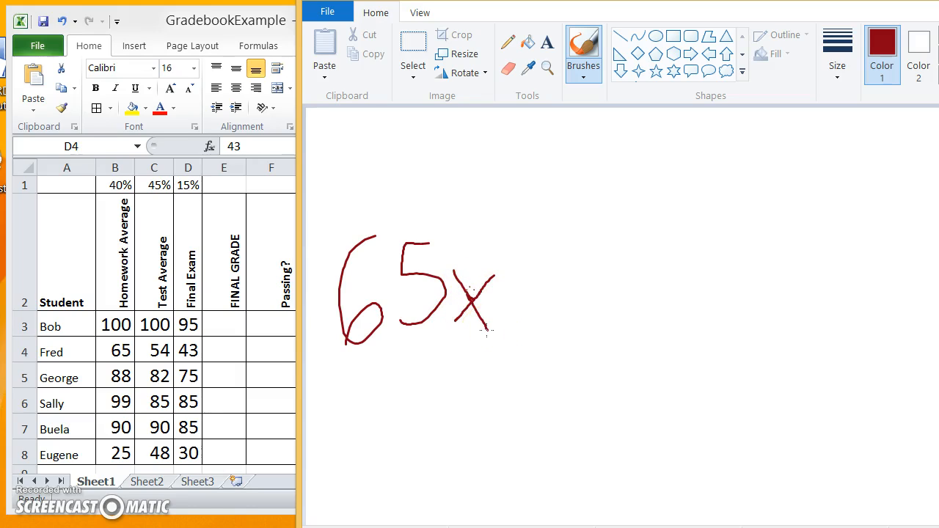
pyautogui.click(534, 327)
pyautogui.moveTo(570, 247)
pyautogui.mouseDown()
pyautogui.moveTo(564, 265)
pyautogui.moveTo(583, 278)
pyautogui.mouseUp()
pyautogui.moveTo(598, 243); pyautogui.dragTo(570, 319)
pyautogui.moveTo(625, 254)
pyautogui.mouseDown()
pyautogui.moveTo(637, 262)
pyautogui.moveTo(627, 268)
pyautogui.mouseUp()
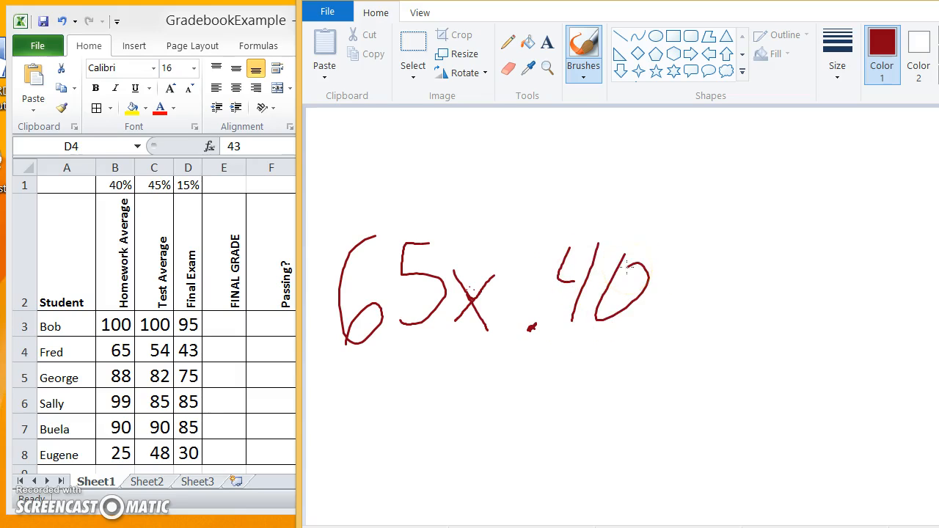
pyautogui.moveTo(670, 298)
pyautogui.mouseDown()
pyautogui.moveTo(705, 294)
pyautogui.moveTo(689, 323)
pyautogui.mouseUp()
# - Handwrite 54x.45 after it, shifting the Paint window as needed
pyautogui.moveTo(773, 237)
pyautogui.mouseDown()
pyautogui.moveTo(729, 239)
pyautogui.moveTo(718, 328)
pyautogui.mouseUp()
pyautogui.moveTo(800, 244)
pyautogui.mouseDown()
pyautogui.moveTo(779, 286)
pyautogui.moveTo(808, 282)
pyautogui.mouseUp()
pyautogui.moveTo(821, 248); pyautogui.dragTo(790, 322)
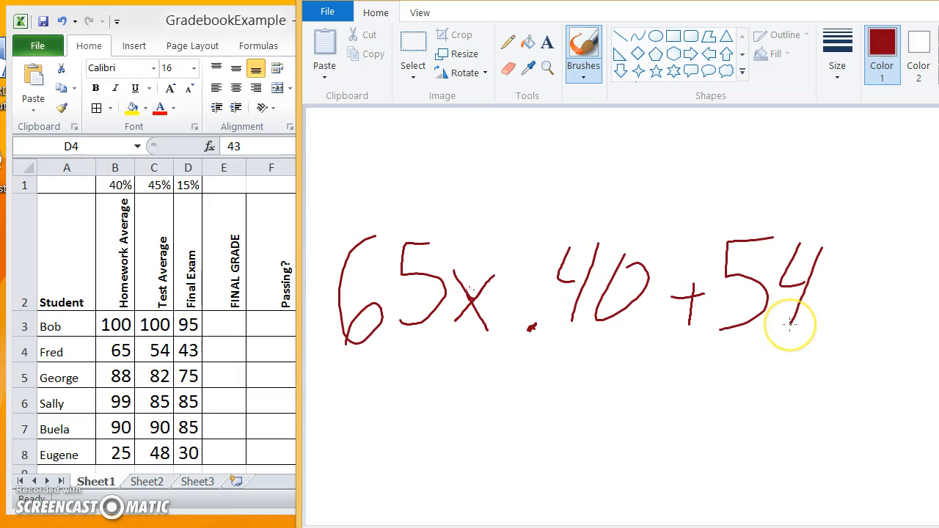
pyautogui.moveTo(828, 279)
pyautogui.mouseDown()
pyautogui.moveTo(840, 296)
pyautogui.moveTo(828, 314)
pyautogui.mouseUp()
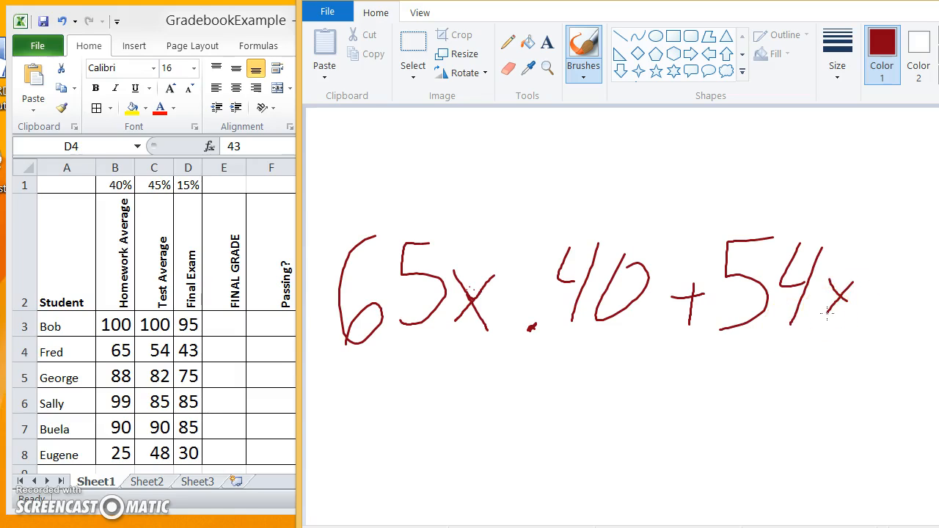
pyautogui.moveTo(938, 0); pyautogui.dragTo(871, 0)
pyautogui.moveTo(752, 320); pyautogui.dragTo(760, 319)
pyautogui.moveTo(794, 268); pyautogui.dragTo(772, 336)
pyautogui.moveTo(835, 281)
pyautogui.mouseDown()
pyautogui.moveTo(812, 319)
pyautogui.moveTo(886, 301)
pyautogui.moveTo(862, 327)
pyautogui.mouseUp()
pyautogui.moveTo(893, 0); pyautogui.dragTo(938, 160)
# - Confirm Fred's final exam score 43 in D4 and brush 43x.15 onto the sum's end
pyautogui.click(189, 355)
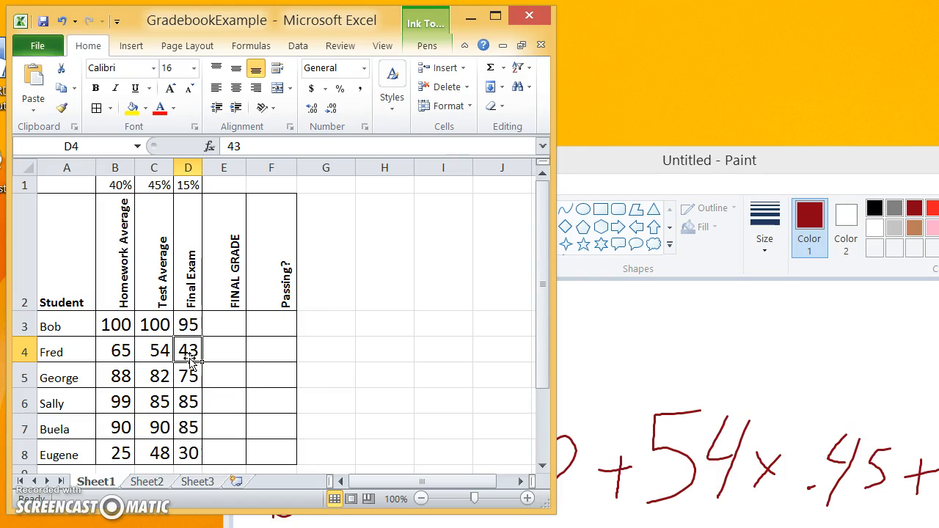
pyautogui.hotkey('alt', 'Tab')
pyautogui.moveTo(938, 160)
pyautogui.mouseDown()
pyautogui.moveTo(938, 150)
pyautogui.moveTo(733, 9)
pyautogui.mouseUp()
pyautogui.moveTo(719, 269); pyautogui.dragTo(744, 299)
pyautogui.moveTo(746, 275)
pyautogui.mouseDown()
pyautogui.moveTo(717, 347)
pyautogui.moveTo(760, 306)
pyautogui.moveTo(724, 351)
pyautogui.mouseUp()
pyautogui.moveTo(776, 299); pyautogui.dragTo(792, 321)
pyautogui.moveTo(794, 301); pyautogui.dragTo(773, 334)
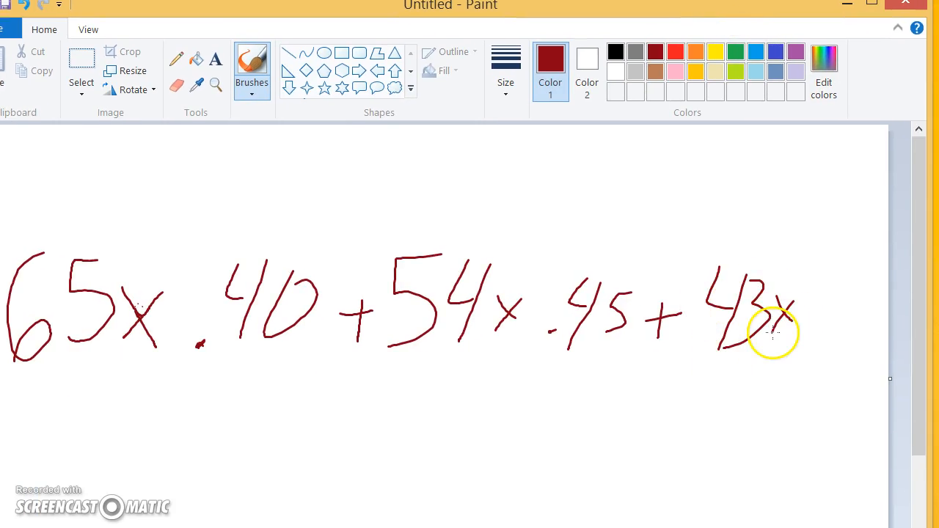
pyautogui.moveTo(832, 276); pyautogui.dragTo(833, 343)
pyautogui.moveTo(867, 295); pyautogui.dragTo(847, 340)
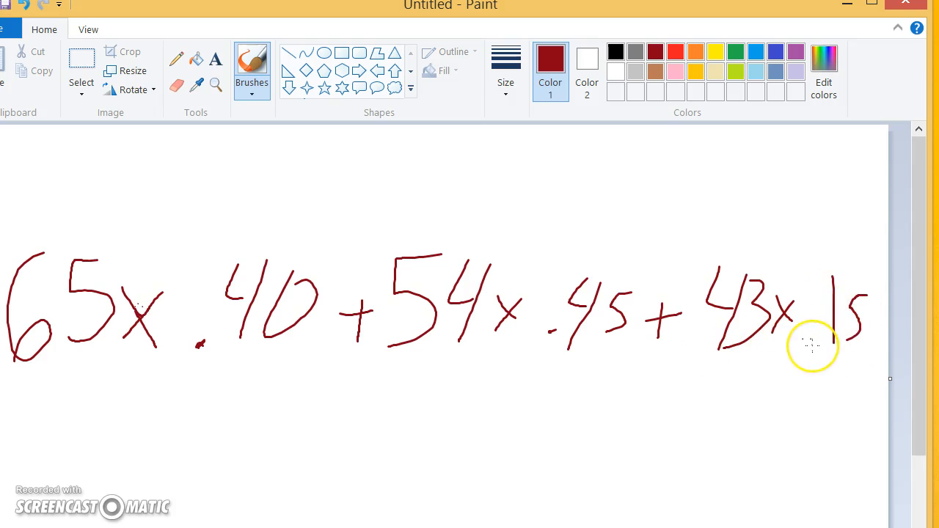
pyautogui.moveTo(811, 345)
pyautogui.mouseDown()
pyautogui.moveTo(817, 350)
pyautogui.moveTo(816, 340)
pyautogui.mouseUp()
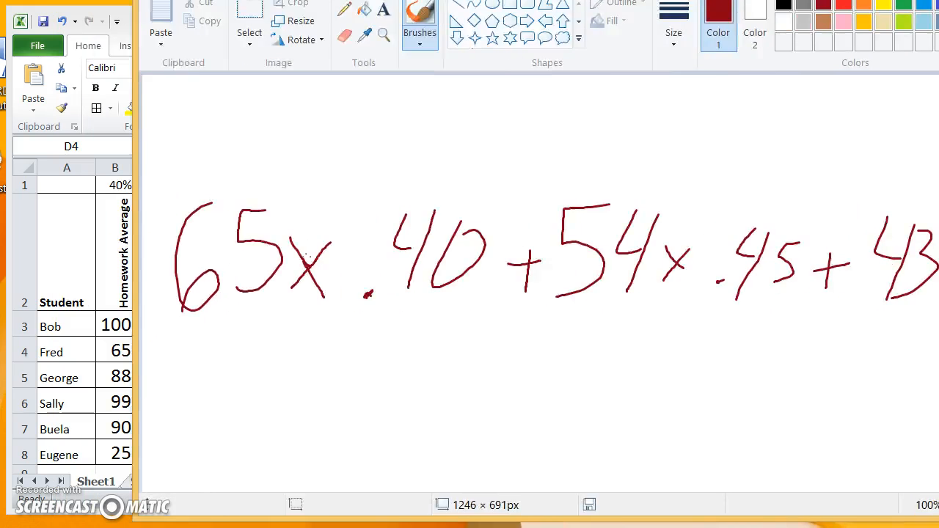
pyautogui.moveTo(846, 3); pyautogui.dragTo(838, 0)
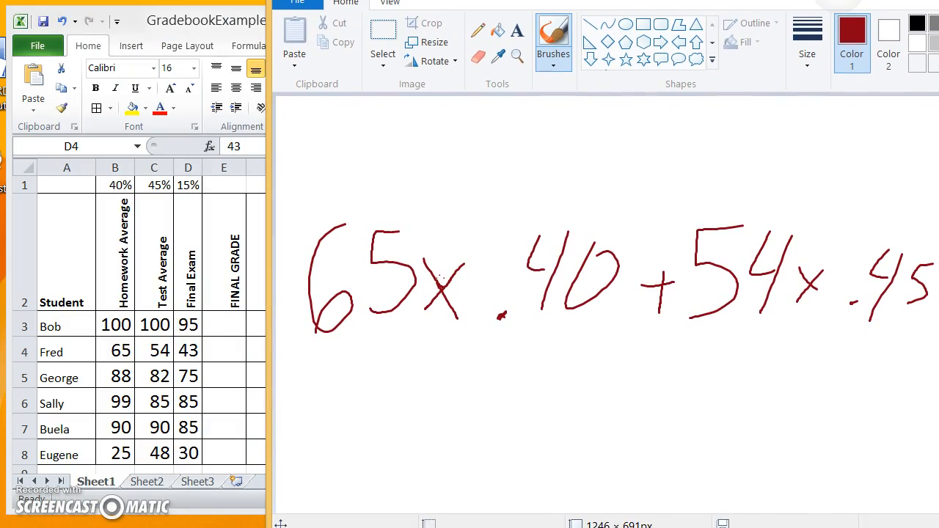
# - Check the 65 in B4, then underline and scribble over the sketched 65 in green
pyautogui.click(126, 349)
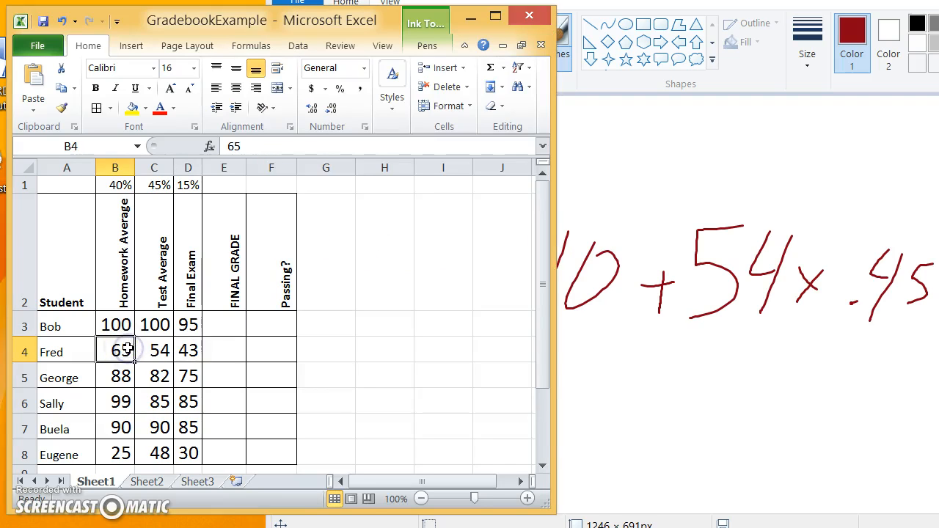
pyautogui.hotkey('alt', 'Tab')
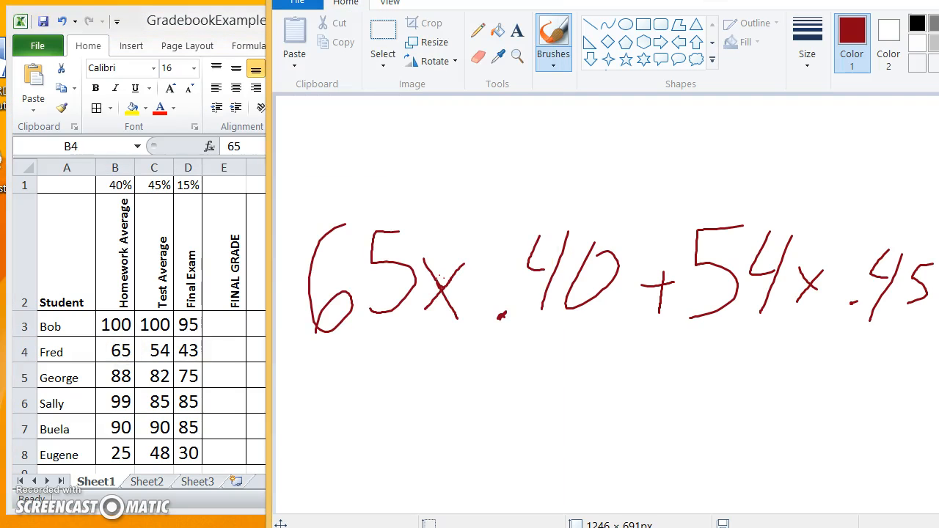
pyautogui.moveTo(314, 347); pyautogui.dragTo(414, 337)
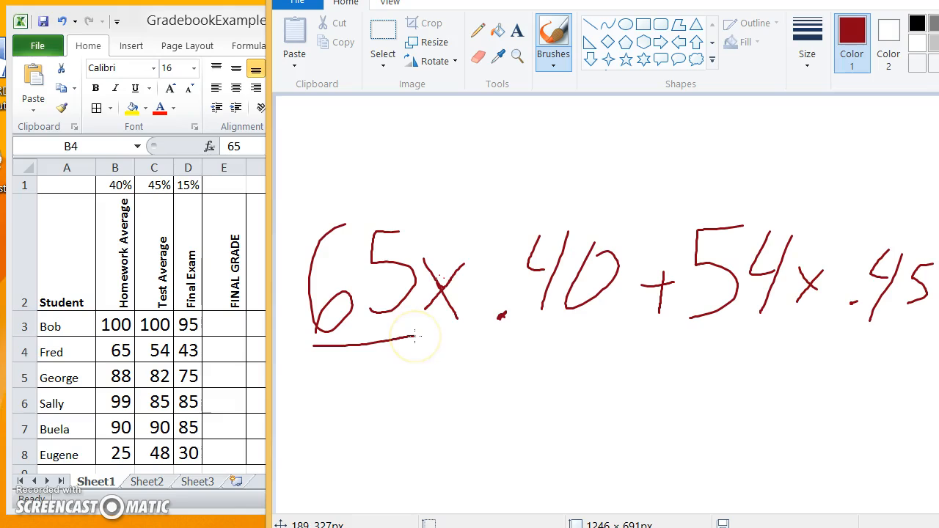
pyautogui.click(938, 22)
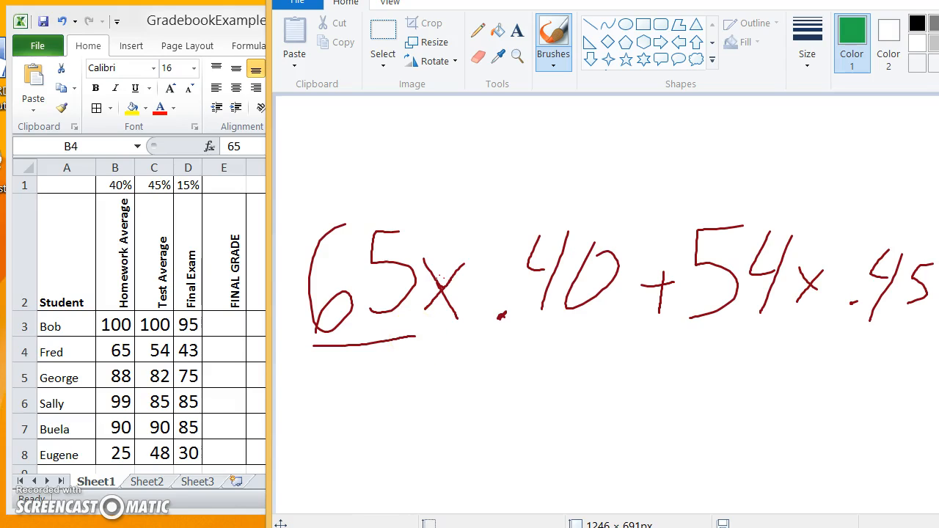
pyautogui.moveTo(334, 261)
pyautogui.mouseDown()
pyautogui.moveTo(366, 247)
pyautogui.moveTo(360, 268)
pyautogui.moveTo(367, 241)
pyautogui.moveTo(361, 328)
pyautogui.mouseUp()
# - Box-select and delete the 65 and its leftover stroke from the canvas
pyautogui.click(383, 36)
pyautogui.moveTo(306, 199)
pyautogui.mouseDown()
pyautogui.moveTo(322, 309)
pyautogui.moveTo(404, 373)
pyautogui.mouseUp()
pyautogui.press('Delete')
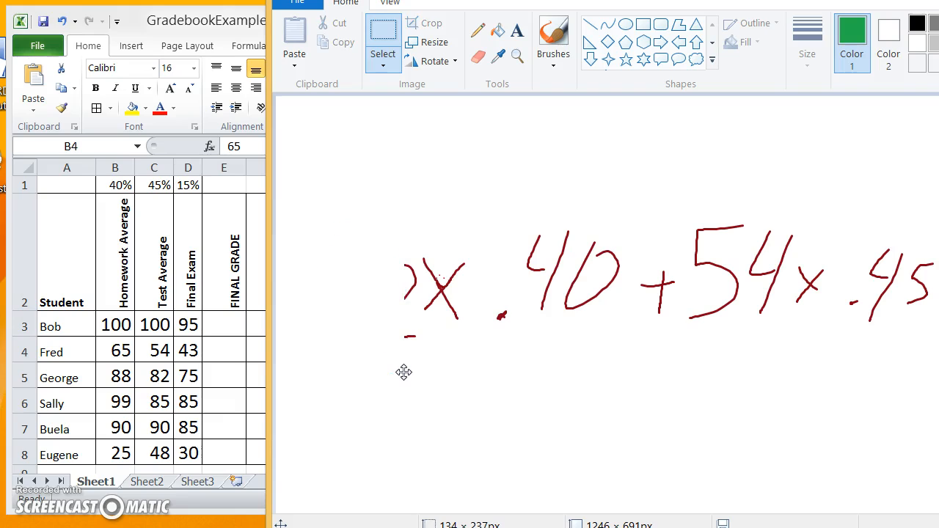
pyautogui.moveTo(353, 224)
pyautogui.mouseDown()
pyautogui.moveTo(395, 279)
pyautogui.moveTo(416, 335)
pyautogui.mouseUp()
pyautogui.press('Delete')
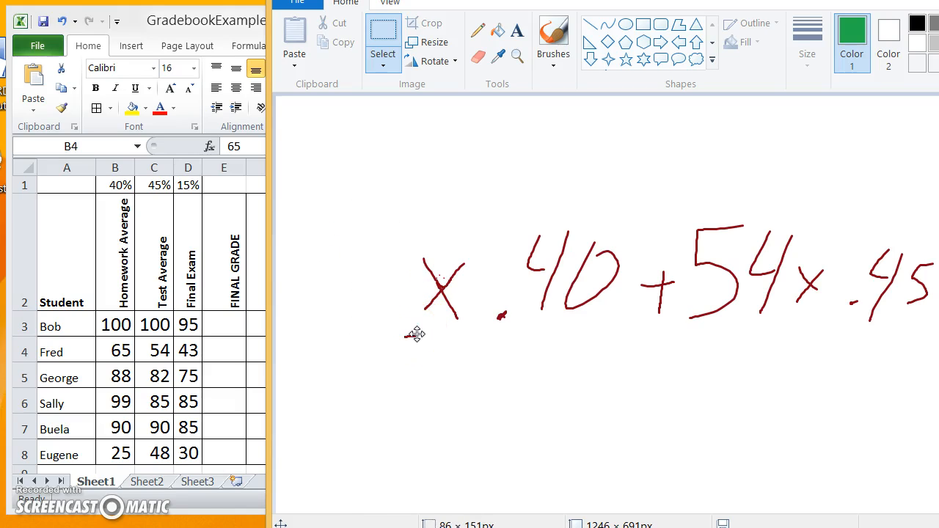
pyautogui.click(119, 353)
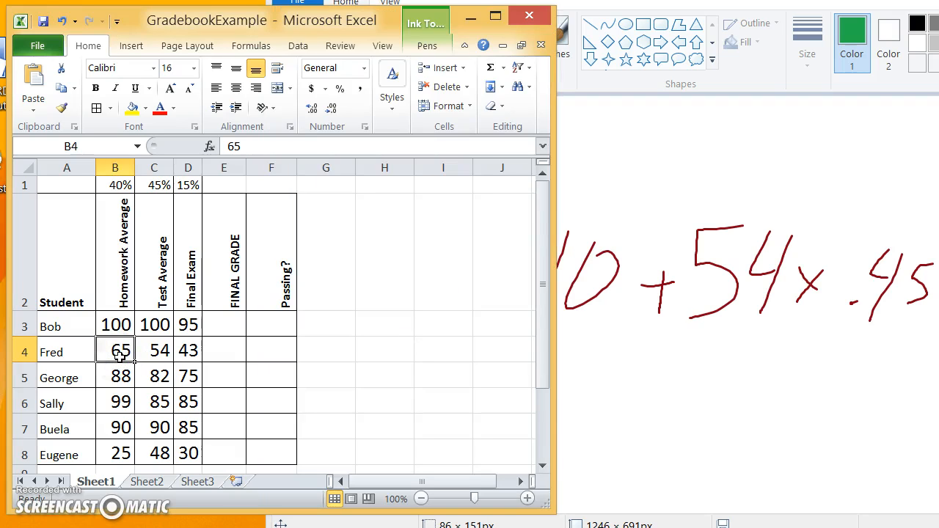
# - Select Fred's homework cell B4 and write a green B4 where the 65 was
pyautogui.click(120, 168)
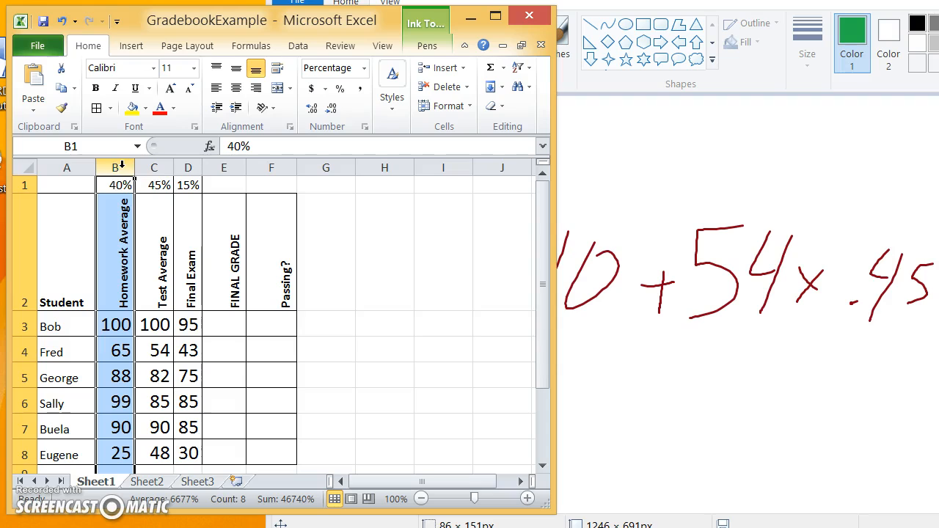
pyautogui.click(23, 352)
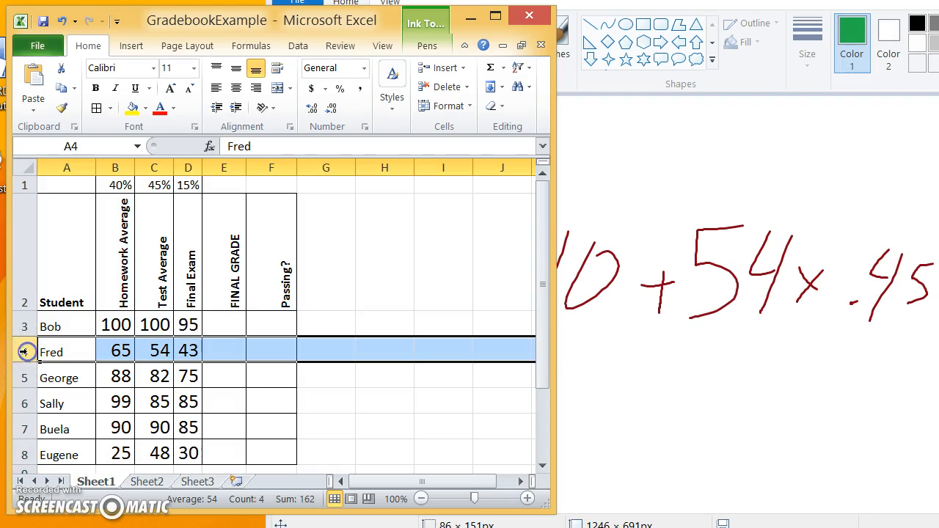
pyautogui.click(110, 352)
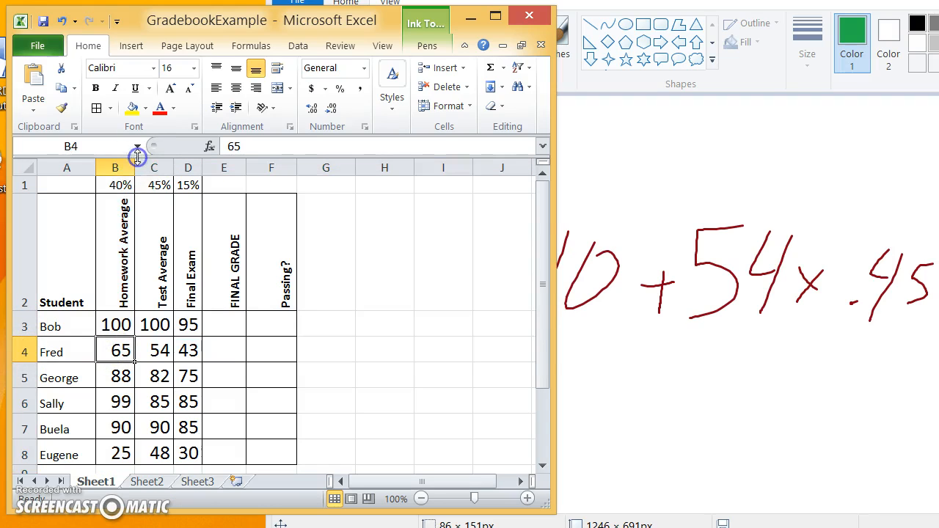
pyautogui.hotkey('alt', 'Tab')
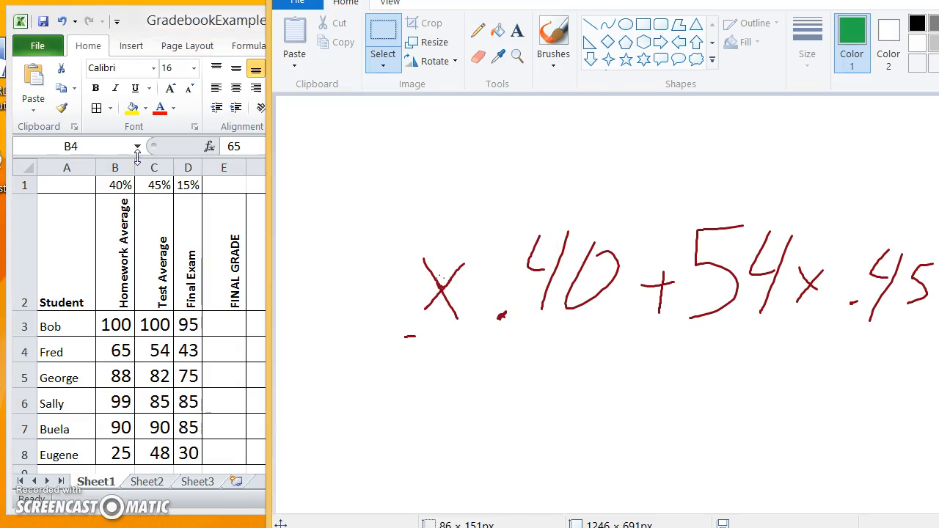
pyautogui.moveTo(313, 236)
pyautogui.mouseDown()
pyautogui.moveTo(366, 262)
pyautogui.moveTo(341, 293)
pyautogui.mouseUp()
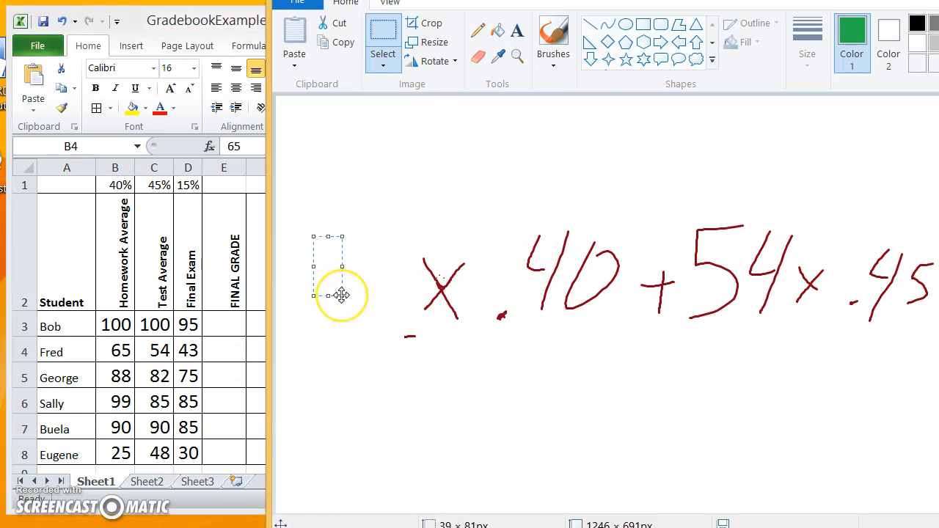
pyautogui.click(553, 37)
pyautogui.moveTo(310, 253); pyautogui.dragTo(310, 349)
pyautogui.moveTo(370, 249); pyautogui.dragTo(397, 355)
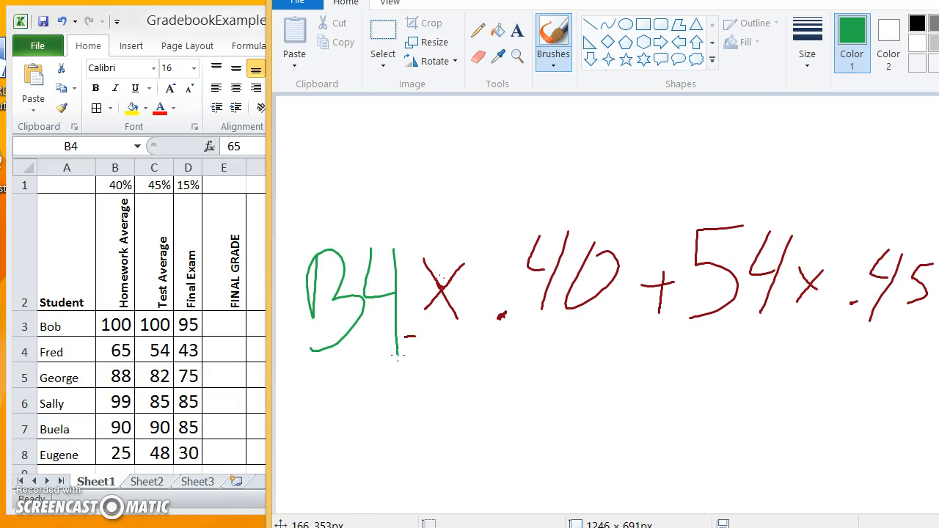
# - Point out B4 in the gradebook, underline the 54 in green, and select C4
pyautogui.hotkey('alt', 'Tab')
pyautogui.click(117, 351)
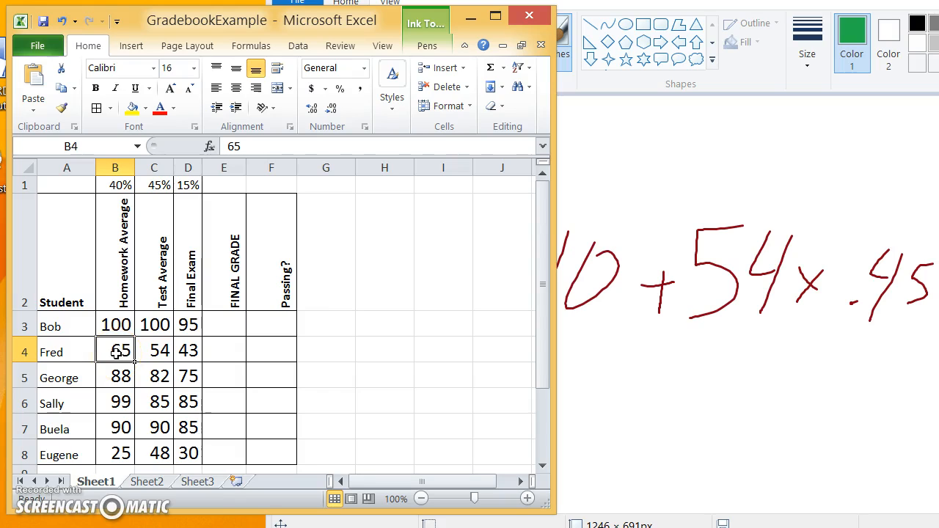
pyautogui.hotkey('alt', 'Tab')
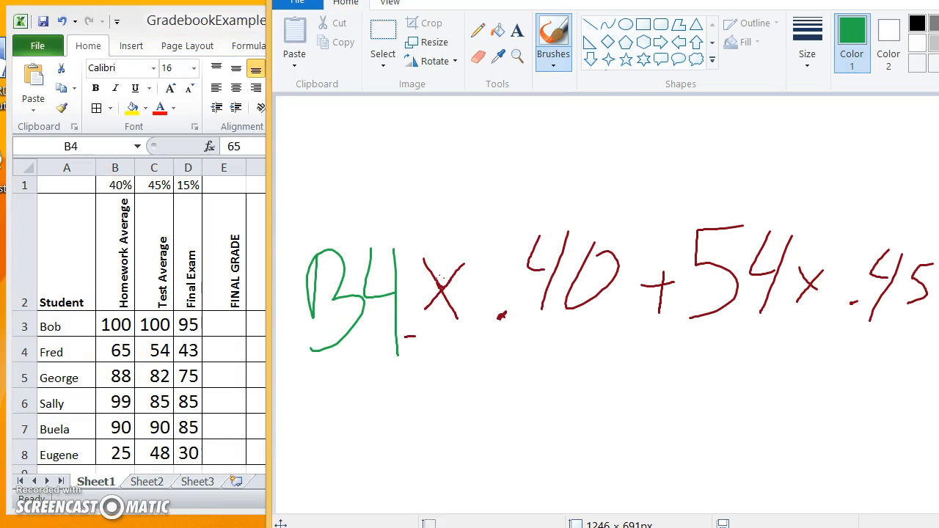
pyautogui.moveTo(682, 347); pyautogui.dragTo(772, 336)
pyautogui.click(187, 23)
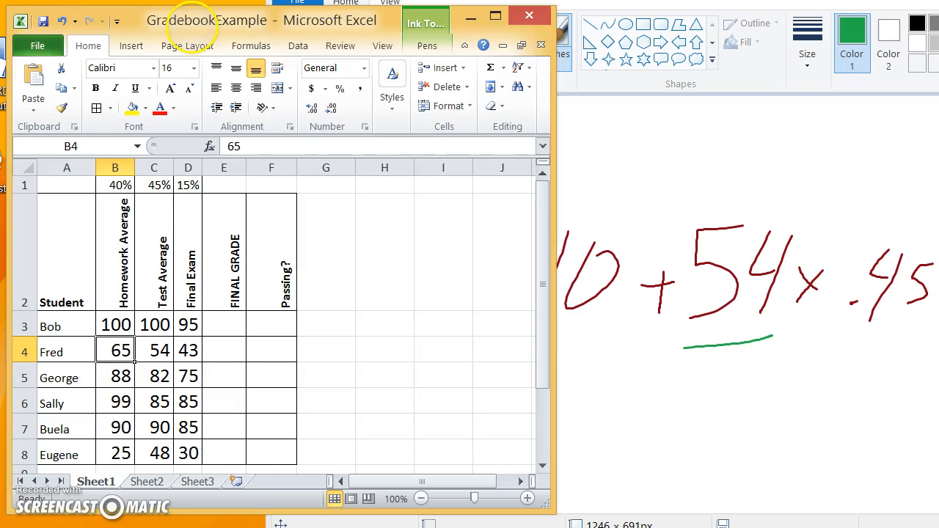
pyautogui.click(161, 352)
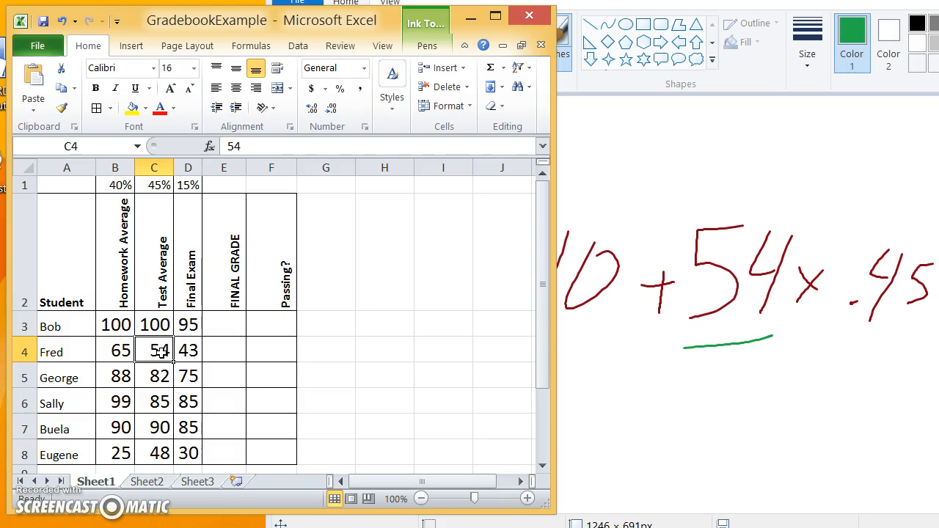
# - Replace the sketched 54 with a green C4 and underline the 43 in green
pyautogui.hotkey('alt', 'Tab')
pyautogui.click(390, 47)
pyautogui.moveTo(669, 192)
pyautogui.mouseDown()
pyautogui.moveTo(710, 297)
pyautogui.moveTo(780, 357)
pyautogui.moveTo(798, 359)
pyautogui.mouseUp()
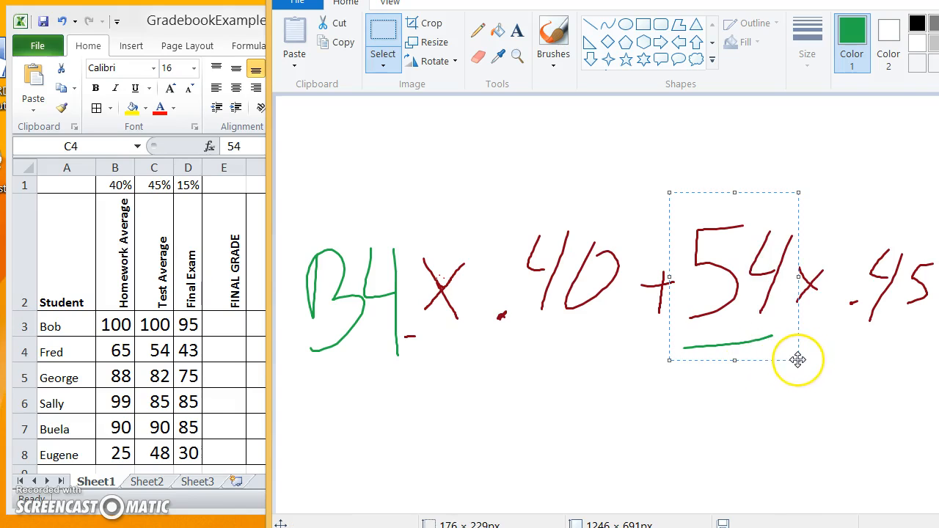
pyautogui.press('Delete')
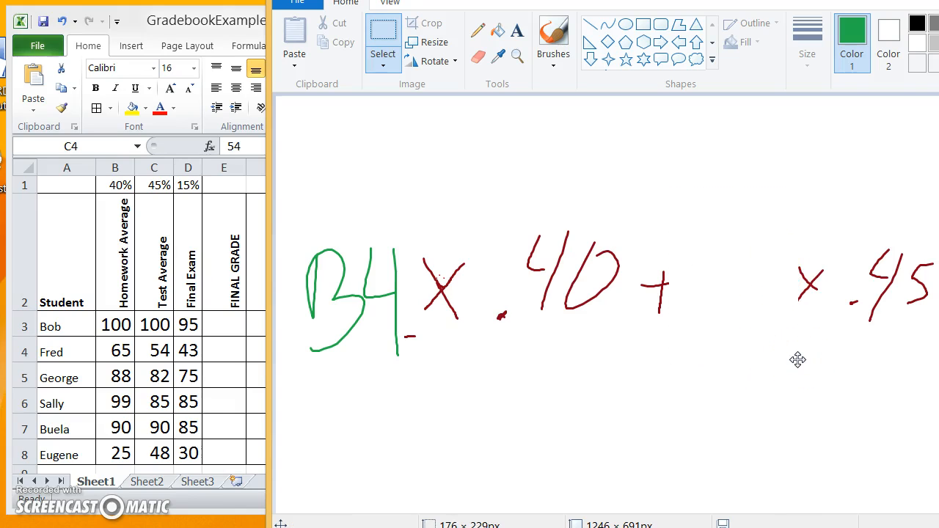
pyautogui.click(557, 32)
pyautogui.moveTo(763, 234)
pyautogui.mouseDown()
pyautogui.moveTo(715, 235)
pyautogui.moveTo(745, 299)
pyautogui.moveTo(762, 268)
pyautogui.moveTo(774, 315)
pyautogui.mouseUp()
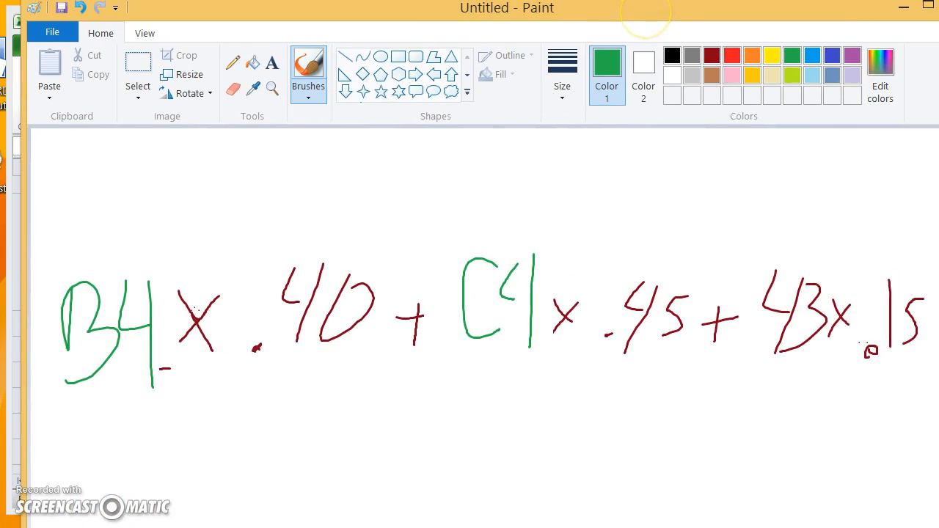
pyautogui.moveTo(755, 361); pyautogui.dragTo(831, 370)
pyautogui.moveTo(518, 9)
pyautogui.mouseDown()
pyautogui.moveTo(860, 78)
pyautogui.moveTo(706, 288)
pyautogui.moveTo(488, 385)
pyautogui.moveTo(478, 372)
pyautogui.moveTo(474, 381)
pyautogui.mouseUp()
# - Select D4 in Excel and delete the underlined 43 from the sketch
pyautogui.click(189, 324)
pyautogui.click(184, 355)
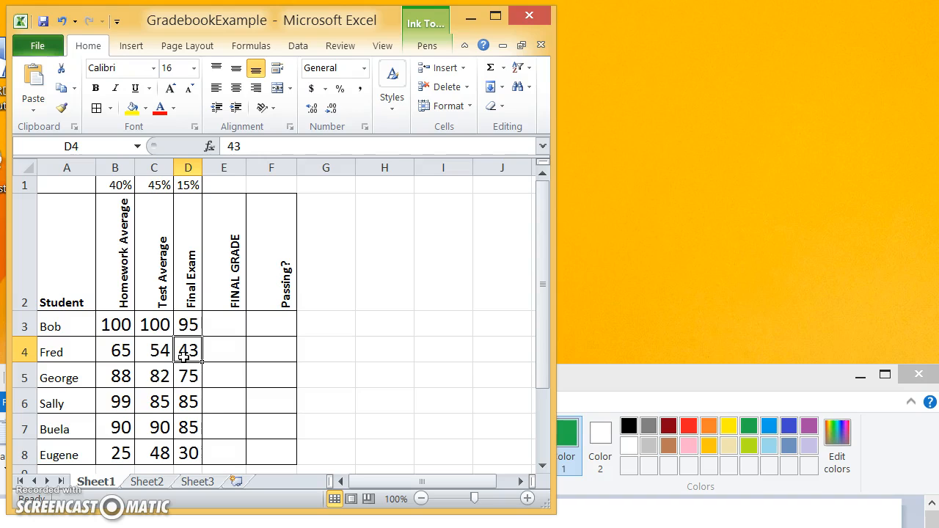
pyautogui.moveTo(647, 373)
pyautogui.mouseDown()
pyautogui.moveTo(675, 265)
pyautogui.moveTo(708, 32)
pyautogui.moveTo(692, 11)
pyautogui.mouseUp()
pyautogui.click(138, 74)
pyautogui.moveTo(734, 254); pyautogui.dragTo(823, 389)
pyautogui.press('Delete')
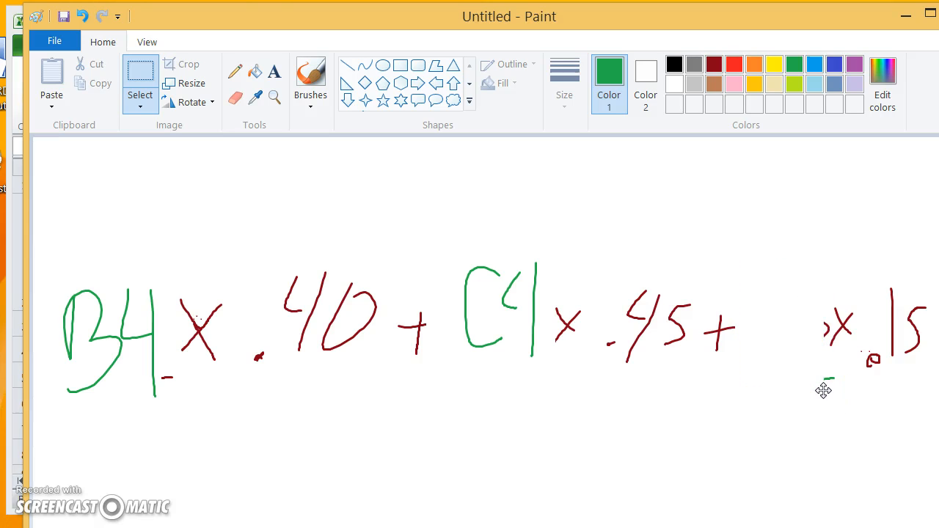
# - Write a green D4 in place of 43 and select E4 for Fred's final grade
pyautogui.click(310, 74)
pyautogui.moveTo(743, 290)
pyautogui.mouseDown()
pyautogui.moveTo(771, 360)
pyautogui.moveTo(785, 320)
pyautogui.moveTo(800, 333)
pyautogui.mouseUp()
pyautogui.moveTo(817, 281); pyautogui.dragTo(817, 367)
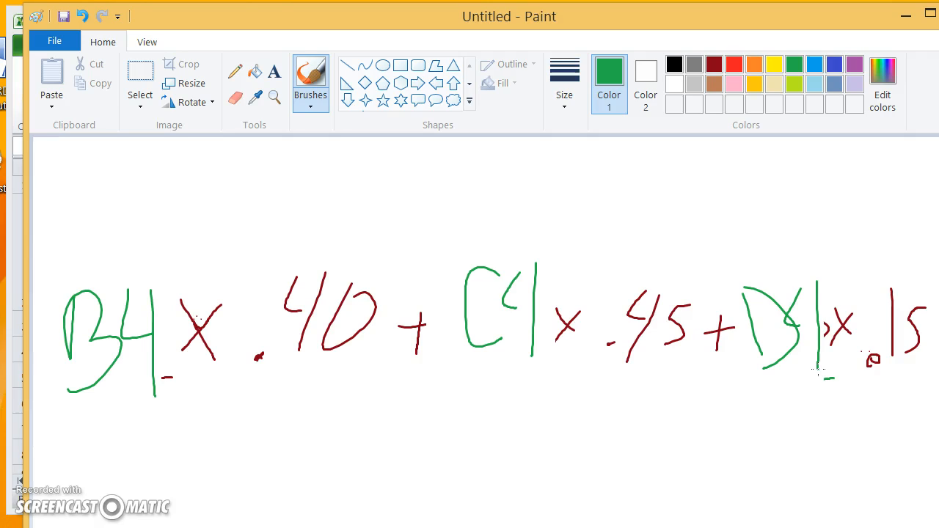
pyautogui.moveTo(692, 17)
pyautogui.mouseDown()
pyautogui.moveTo(691, 125)
pyautogui.moveTo(670, 266)
pyautogui.moveTo(847, 220)
pyautogui.moveTo(880, 197)
pyautogui.mouseUp()
pyautogui.moveTo(612, 190); pyautogui.dragTo(815, 154)
pyautogui.click(220, 351)
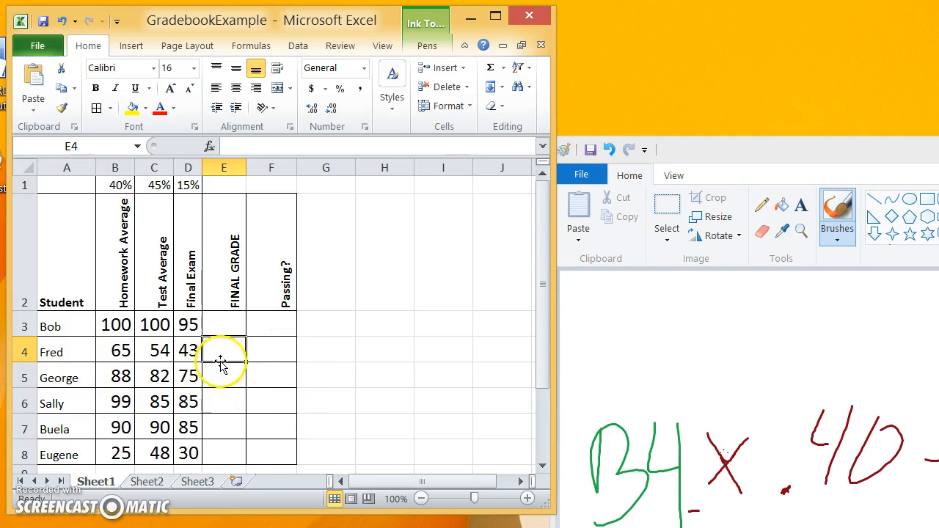
# - Start Fred's formula in E4 as =B4*.4+C4*.45, fixing a stray typo
pyautogui.click(219, 352)
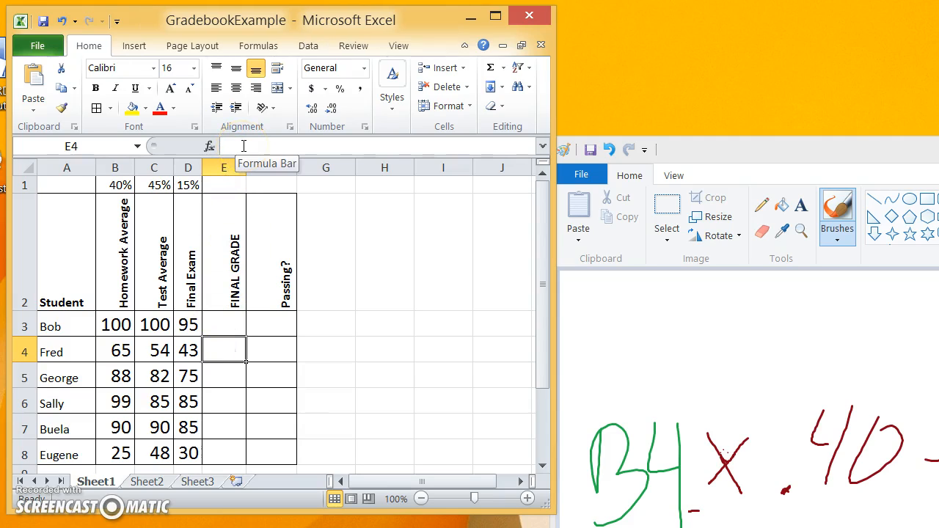
pyautogui.write('=')
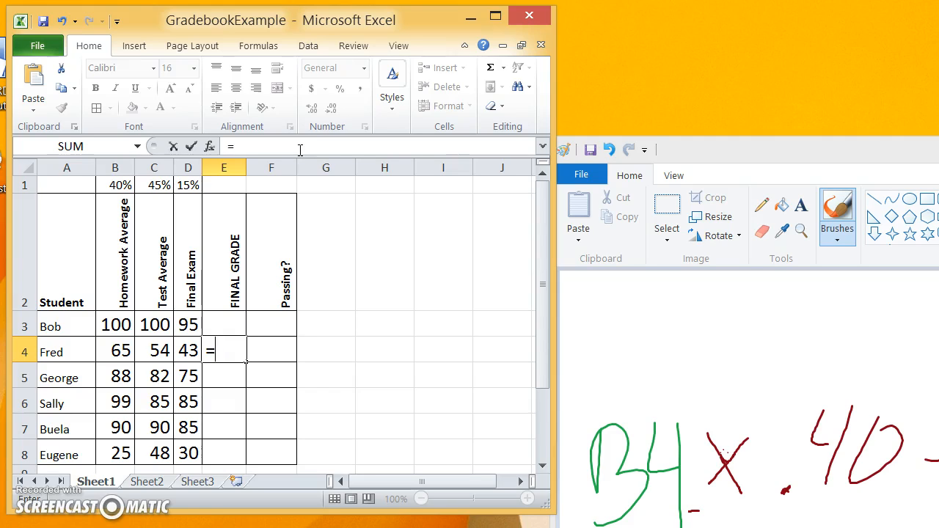
pyautogui.write('B')
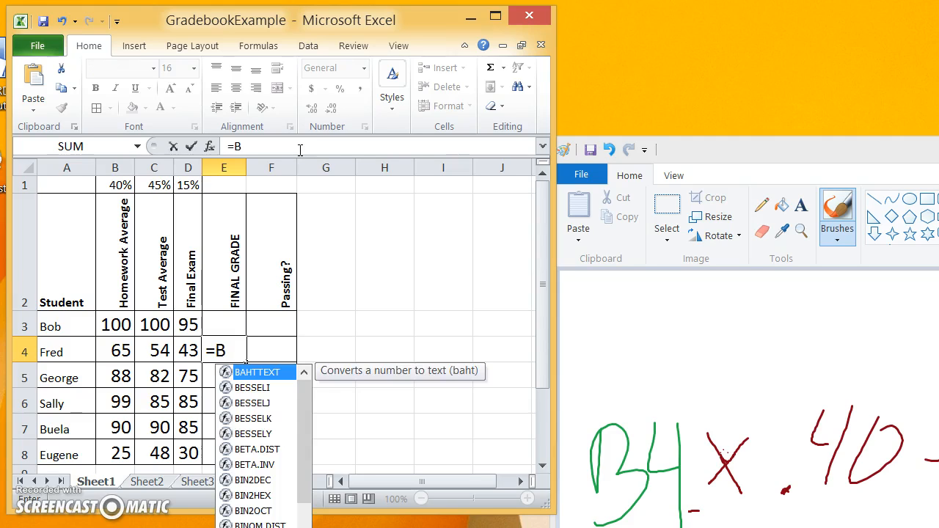
pyautogui.write('4*')
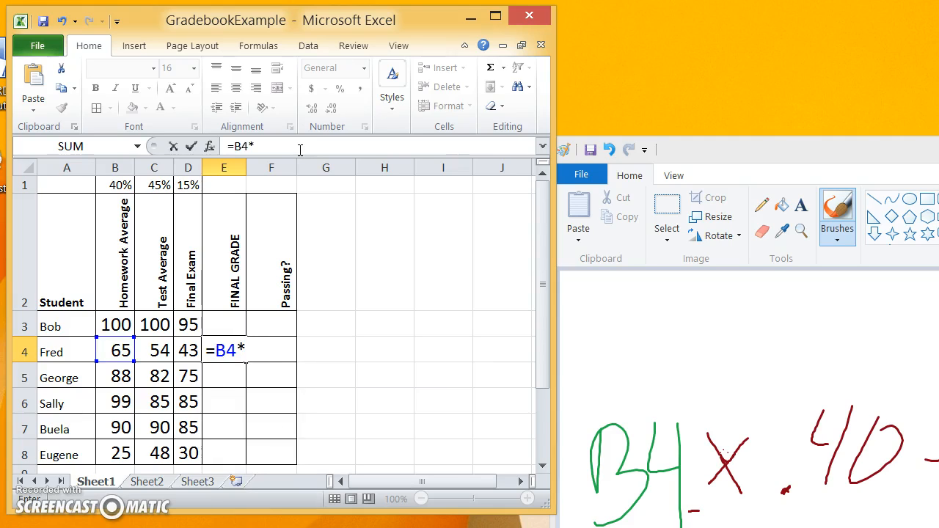
pyautogui.write('.4')
pyautogui.moveTo(936, 154)
pyautogui.mouseDown()
pyautogui.moveTo(719, 8)
pyautogui.moveTo(673, 13)
pyautogui.moveTo(742, 20)
pyautogui.moveTo(938, 83)
pyautogui.mouseUp()
pyautogui.click(345, 29)
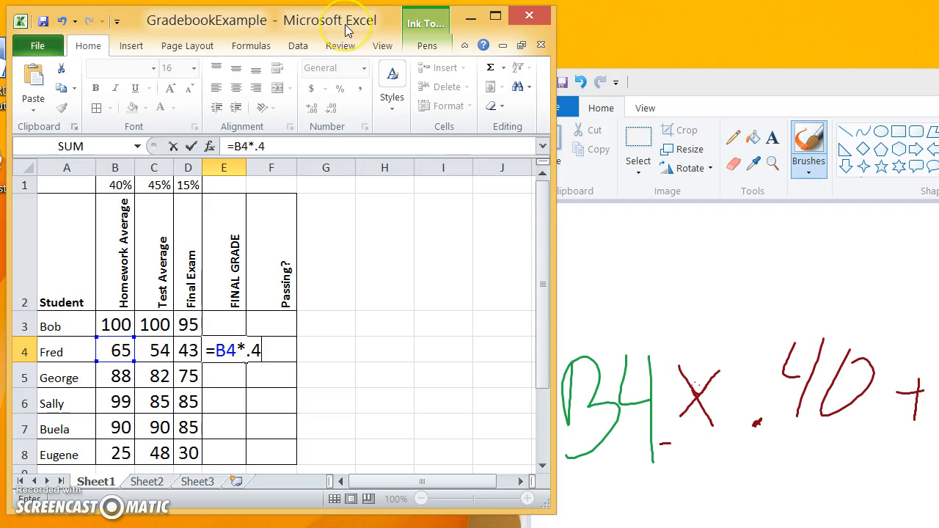
pyautogui.write('+')
pyautogui.write('C4')
pyautogui.write('**')
pyautogui.write('.')
pyautogui.press('BackSpace')
pyautogui.press('BackSpace')
pyautogui.write('.45')
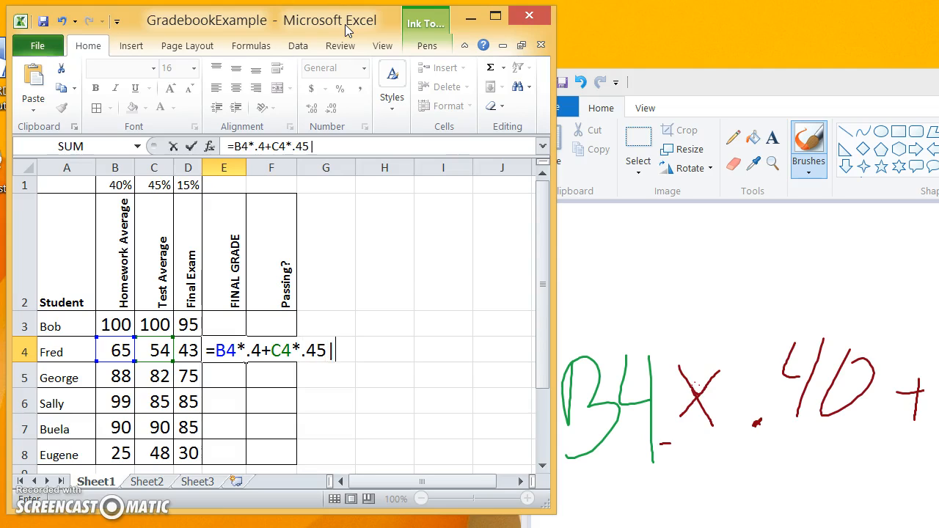
# - Underline the sketched B4 x .40 + C4 x .45 + D4 x .15 formula in green
pyautogui.hotkey('alt', 'Tab')
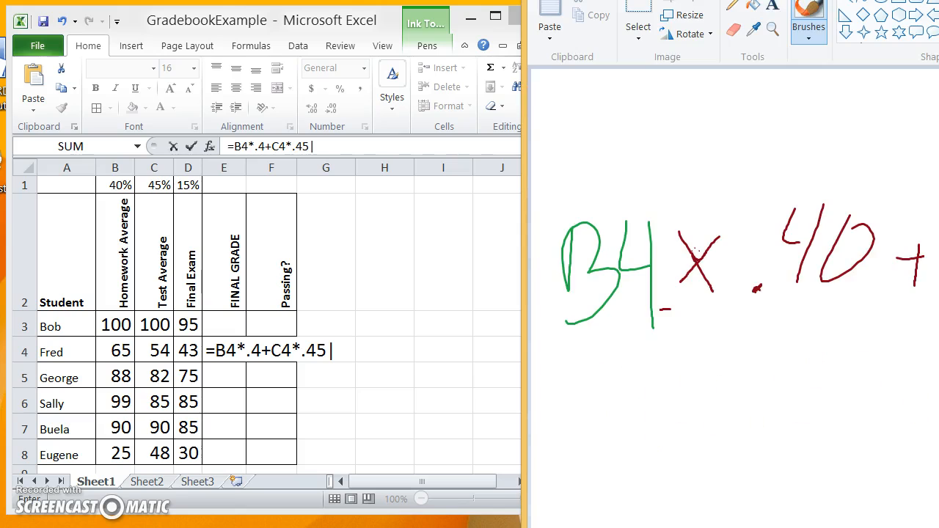
pyautogui.moveTo(938, 0); pyautogui.dragTo(418, 46)
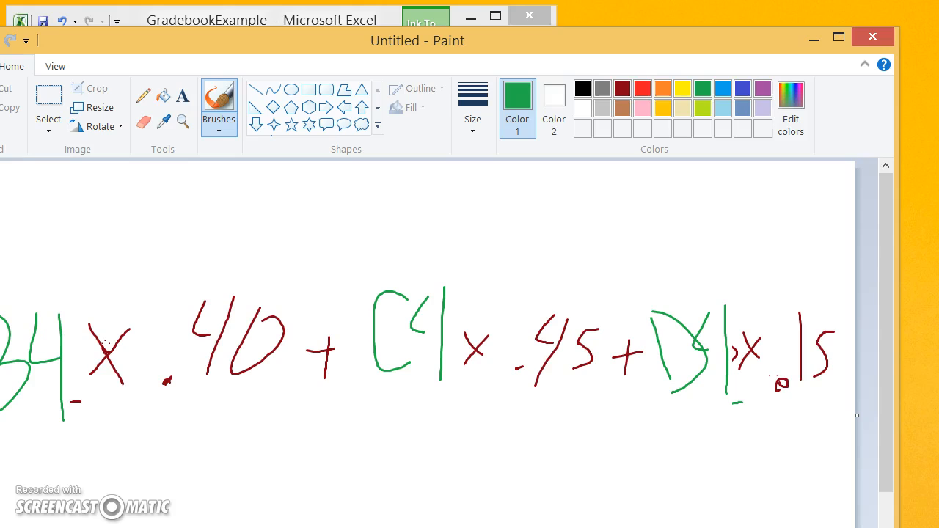
pyautogui.moveTo(653, 431); pyautogui.dragTo(829, 428)
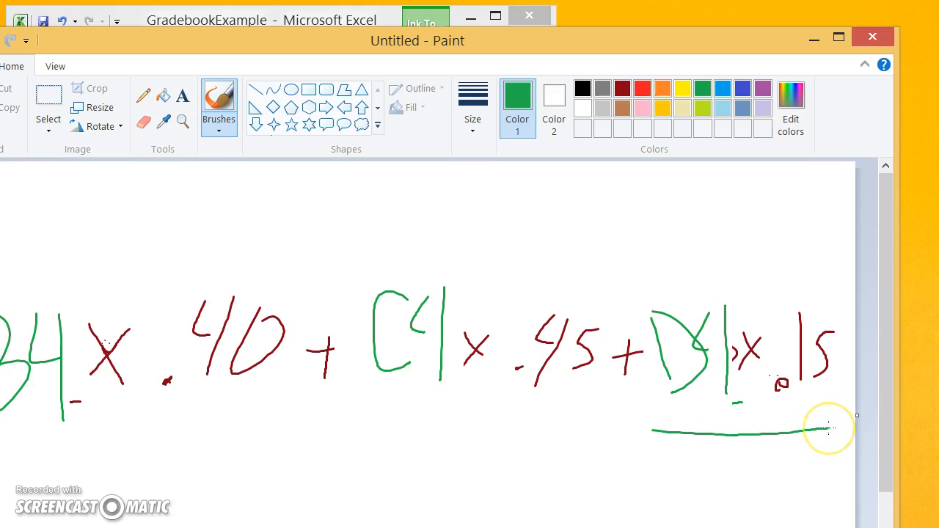
pyautogui.moveTo(418, 40); pyautogui.dragTo(912, 153)
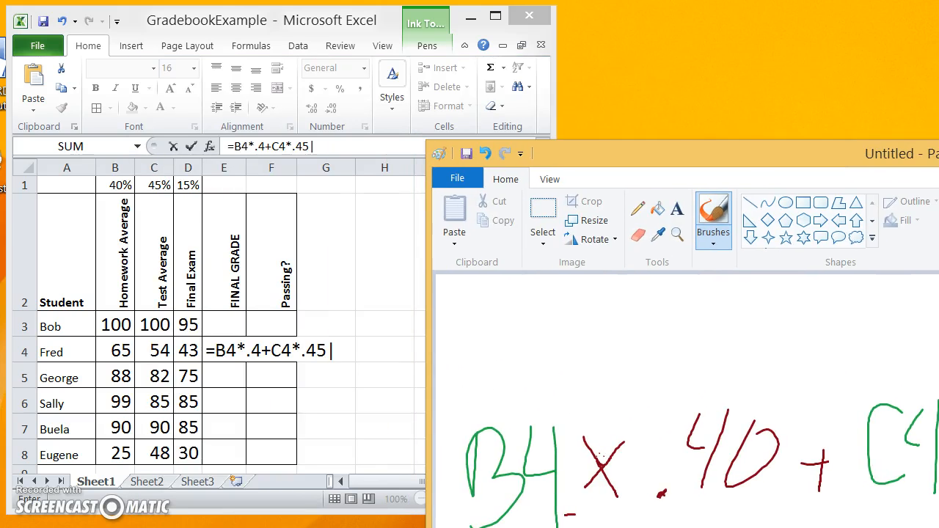
# - Complete E4 as =B4*.4+C4*.45+D4*.15 and commit it, showing 57
pyautogui.click(287, 21)
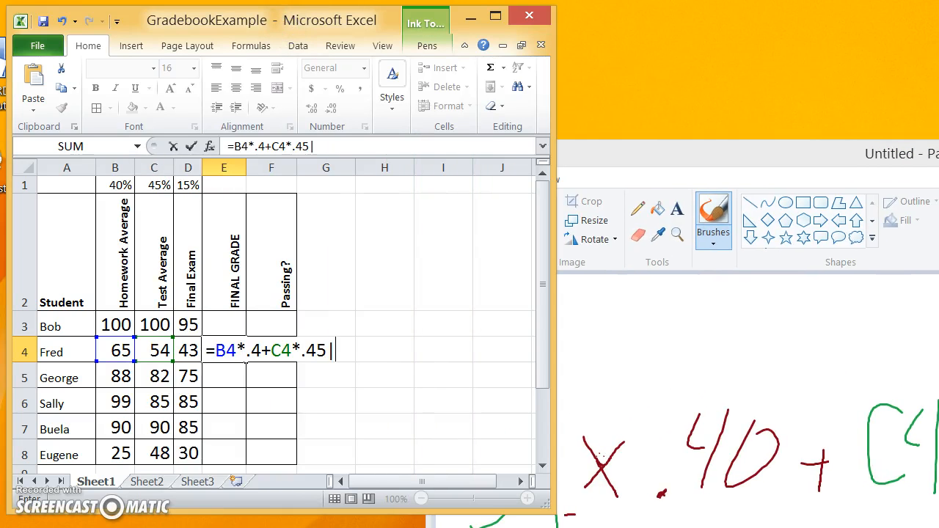
pyautogui.press('BackSpace')
pyautogui.write('+D4*.15')
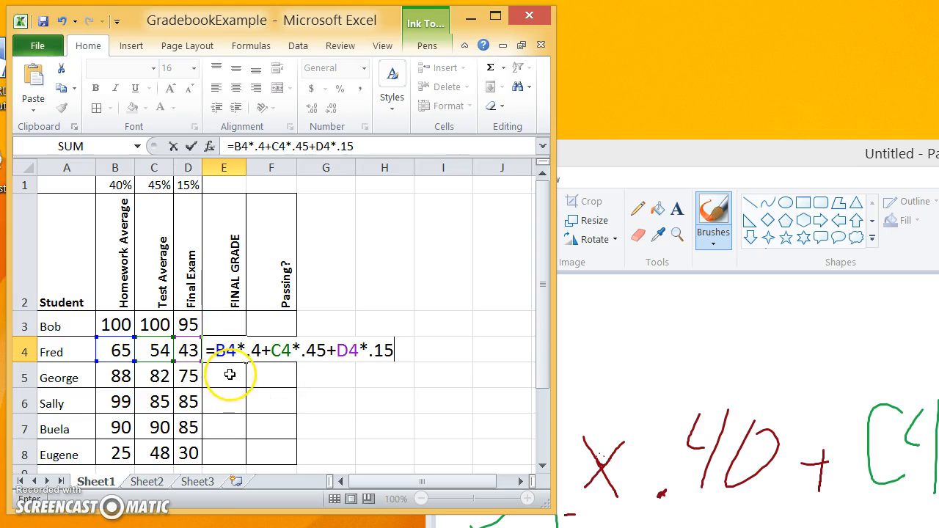
pyautogui.press('Return')
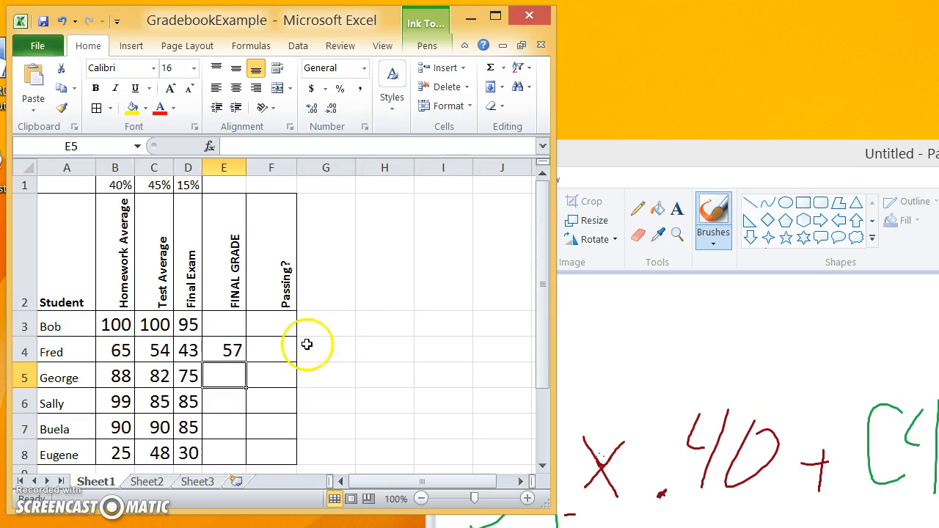
# - Enter 100 as Fred's Homework Average in B4
pyautogui.click(121, 352)
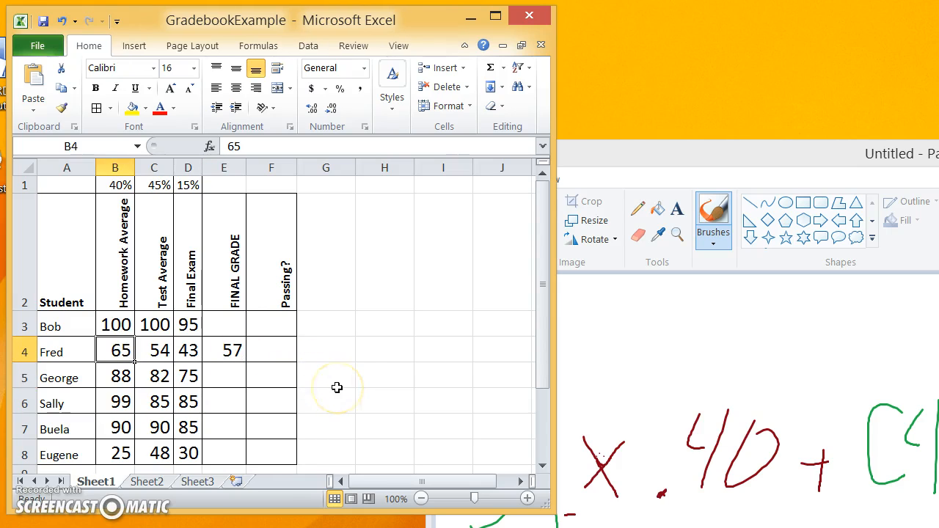
pyautogui.write('100')
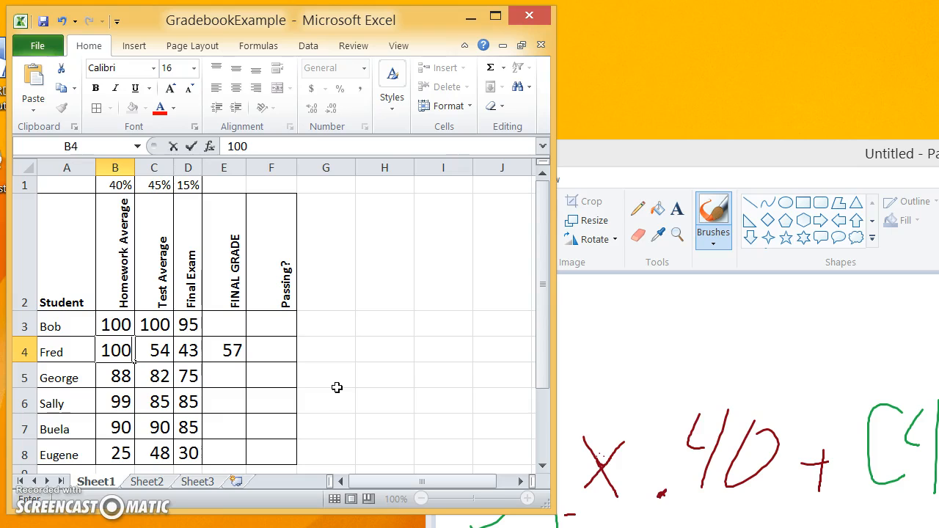
pyautogui.press('Return')
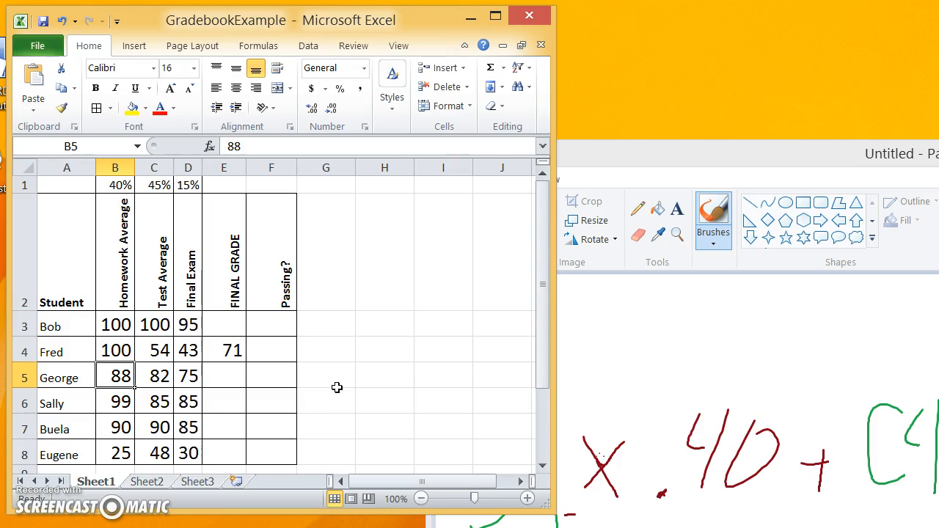
# - Inspect Fred's recalculated grade of 71 in E4 and the empty grade cells E6 and E3
pyautogui.click(230, 354)
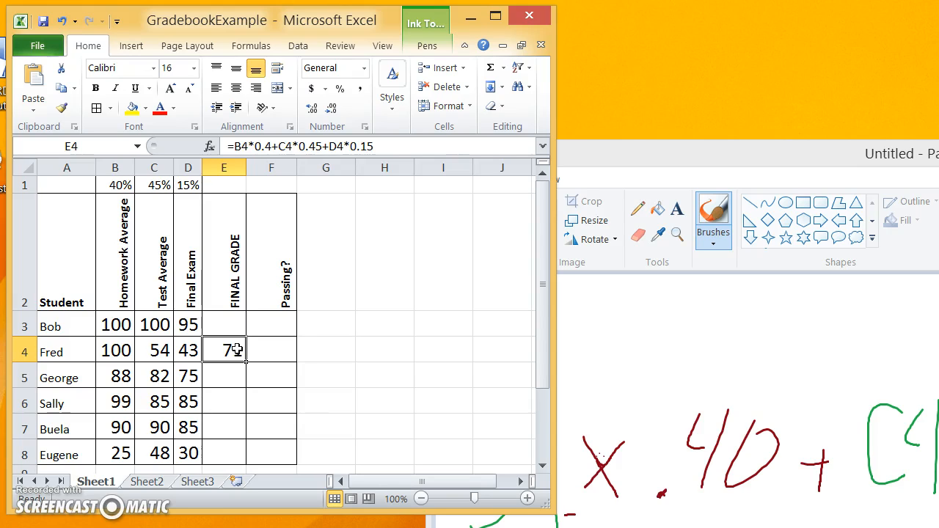
pyautogui.click(221, 395)
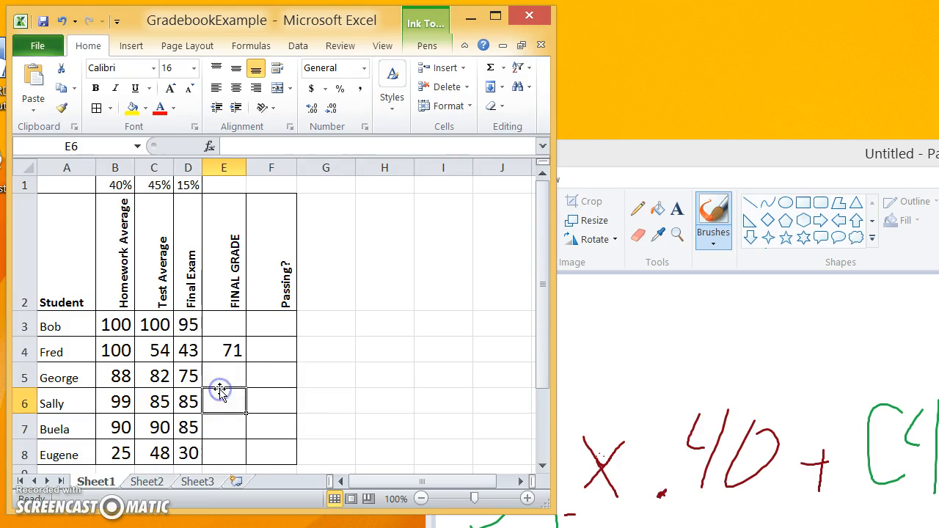
pyautogui.click(228, 323)
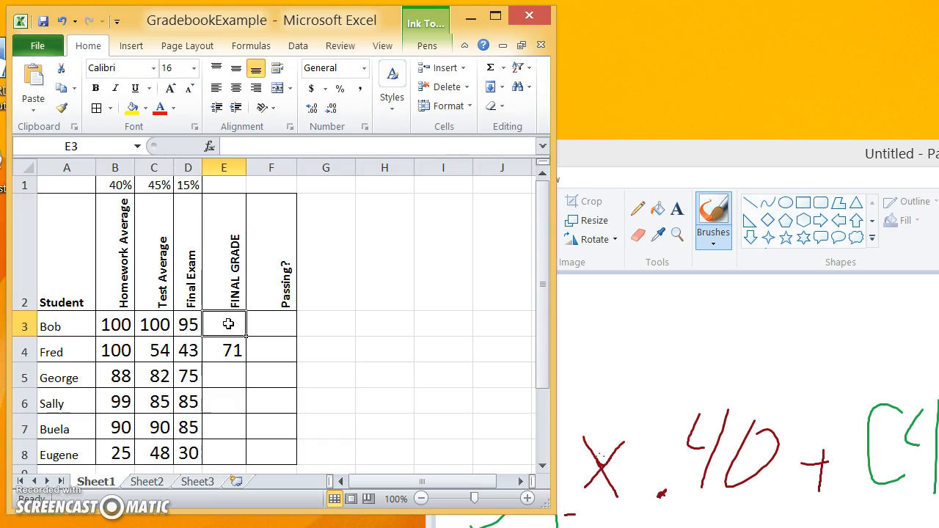
# - Copy E4's grade formula down to E8, checking E5–E7: George 83, Sally 91, Buela 89, Eugene 36
pyautogui.click(233, 355)
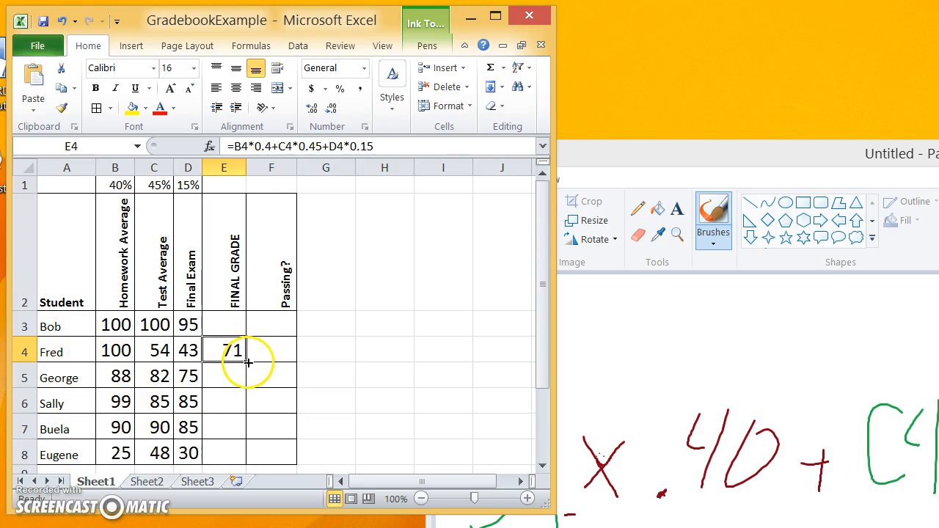
pyautogui.moveTo(246, 362); pyautogui.dragTo(236, 453)
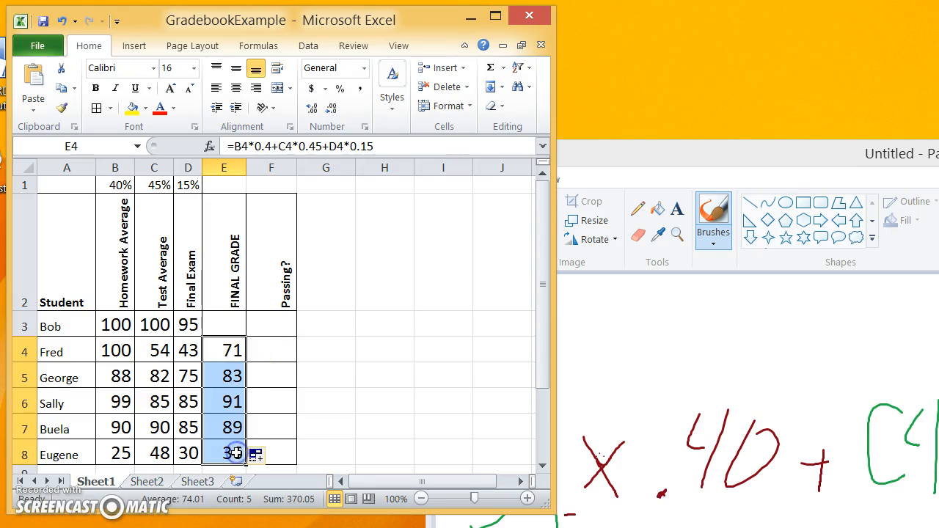
pyautogui.click(231, 375)
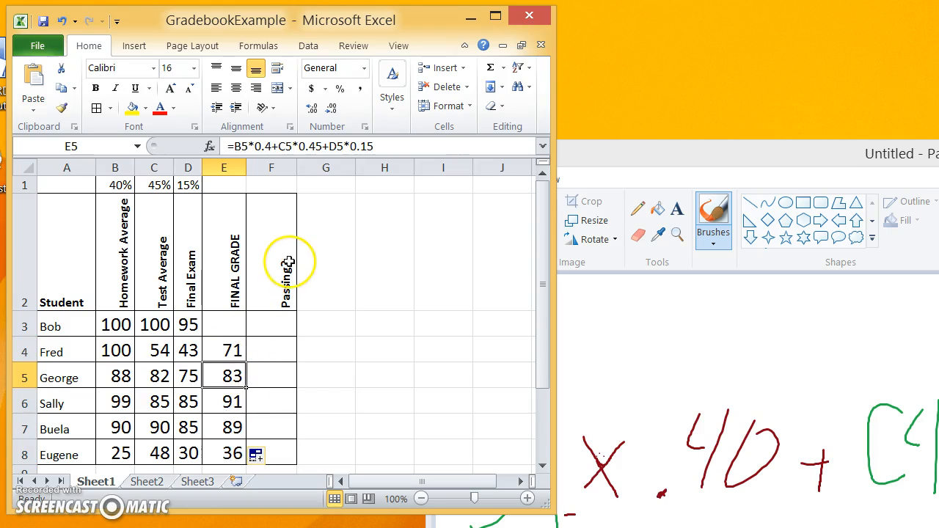
pyautogui.click(225, 401)
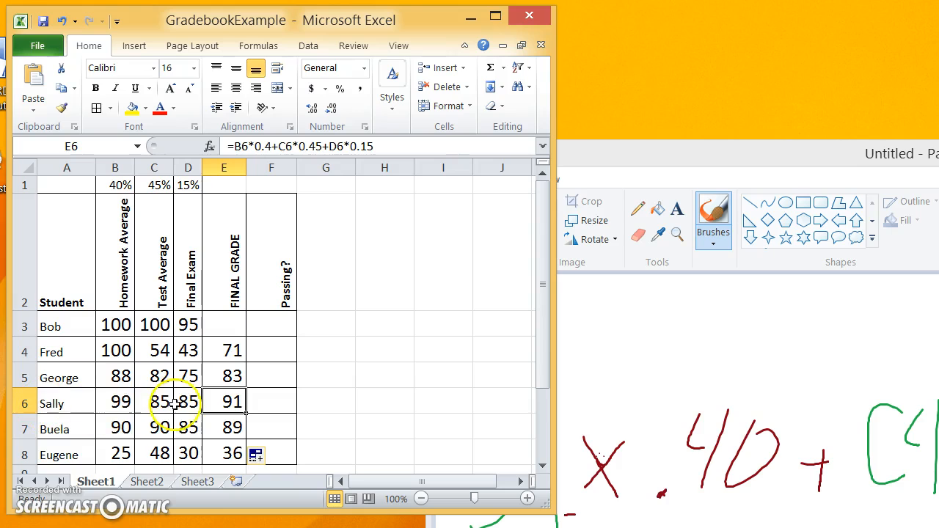
pyautogui.click(220, 424)
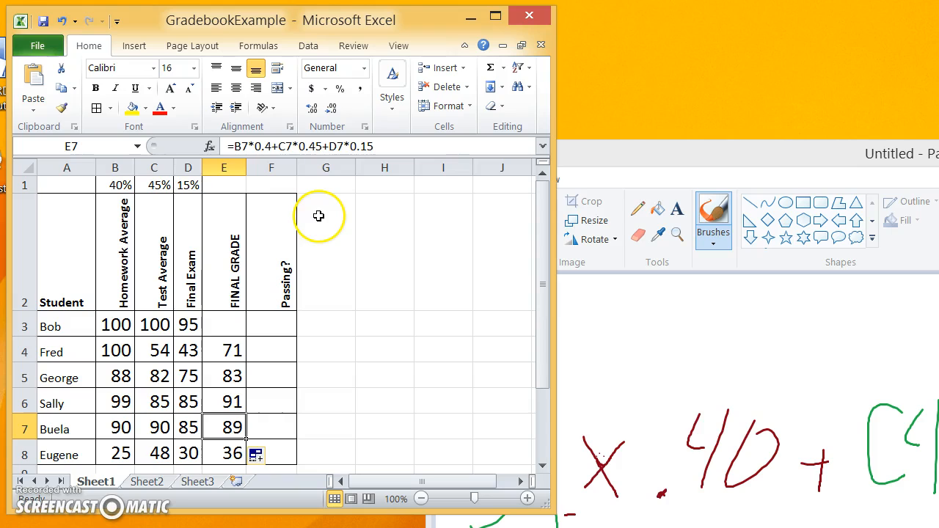
# - Copy E4's grade formula up into Bob's FINAL GRADE cell E3
pyautogui.click(218, 343)
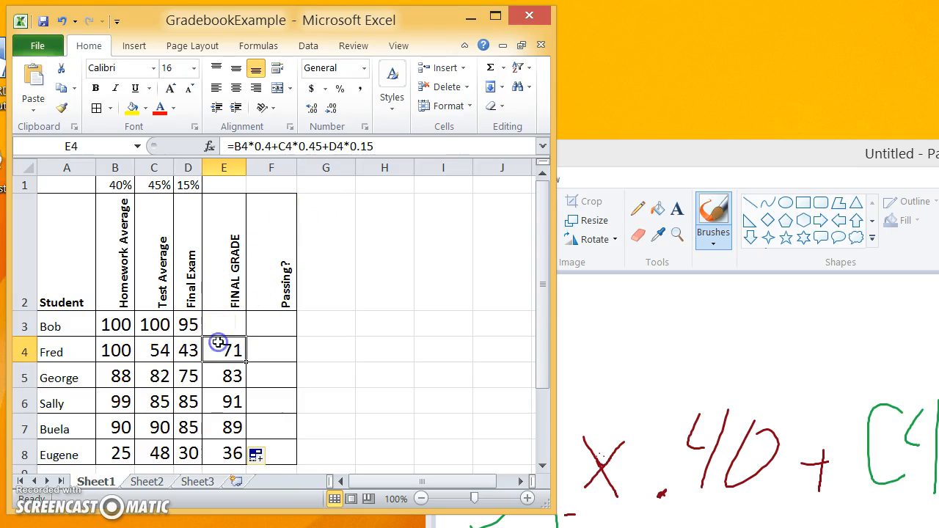
pyautogui.moveTo(245, 361); pyautogui.dragTo(242, 320)
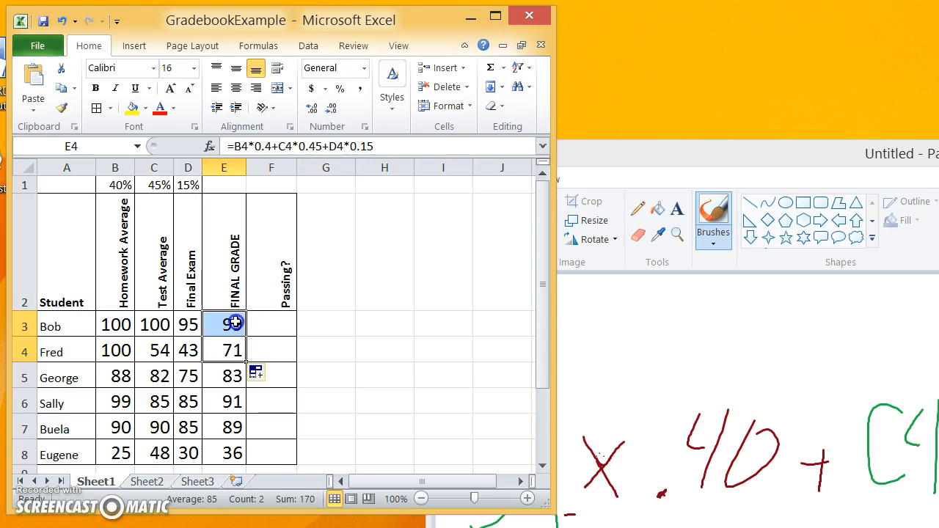
pyautogui.click(235, 322)
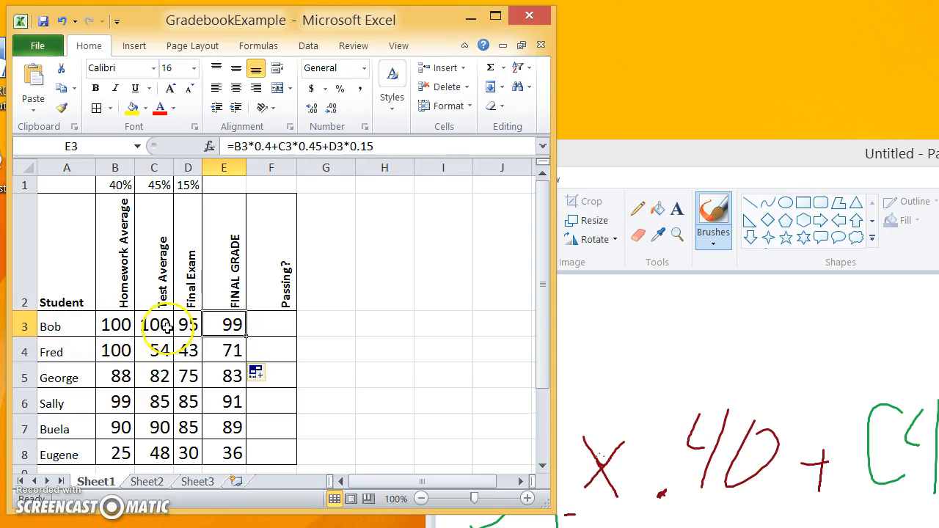
# - Set Bob's Homework Average in B3 to 0 so E3 recalculates to 59
pyautogui.click(122, 325)
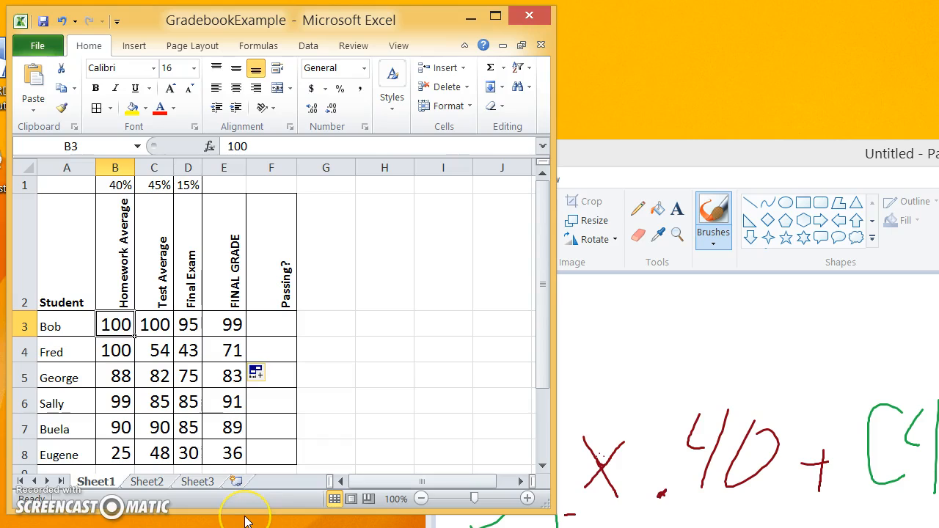
pyautogui.write('5')
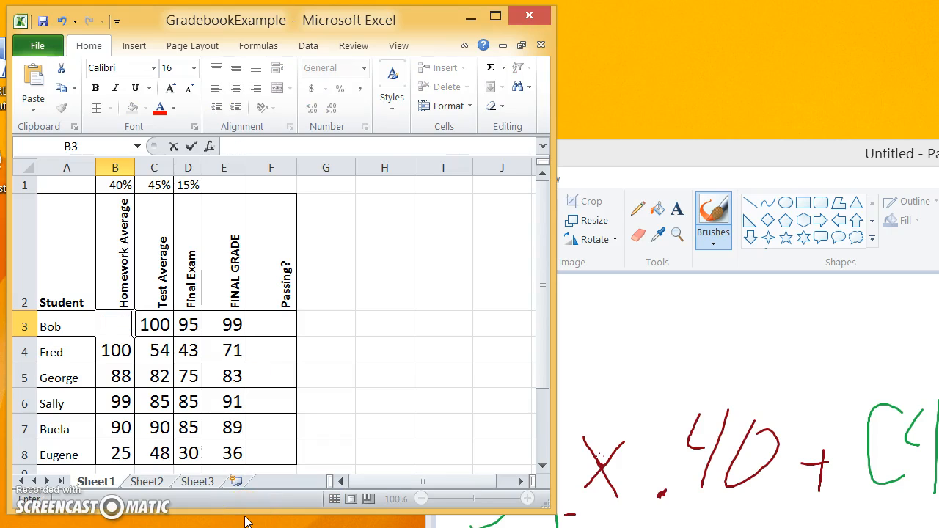
pyautogui.press('Return')
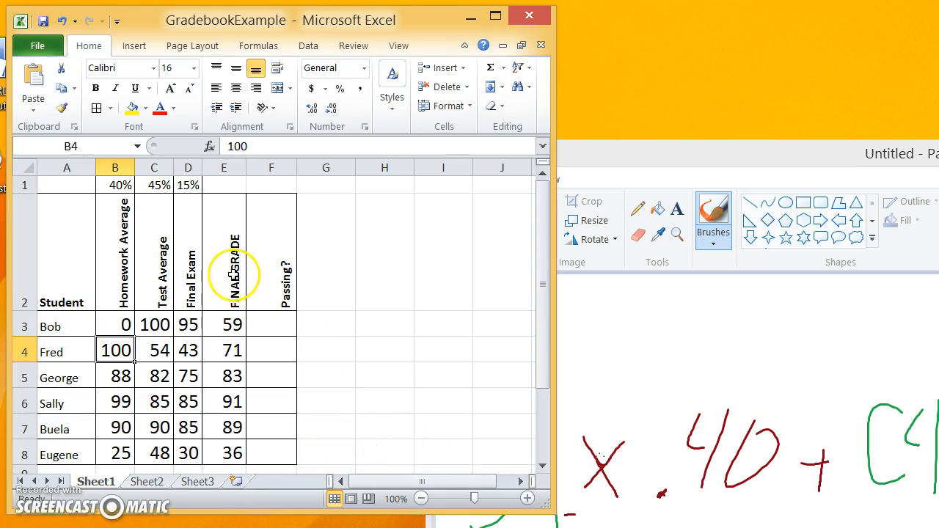
pyautogui.click(245, 325)
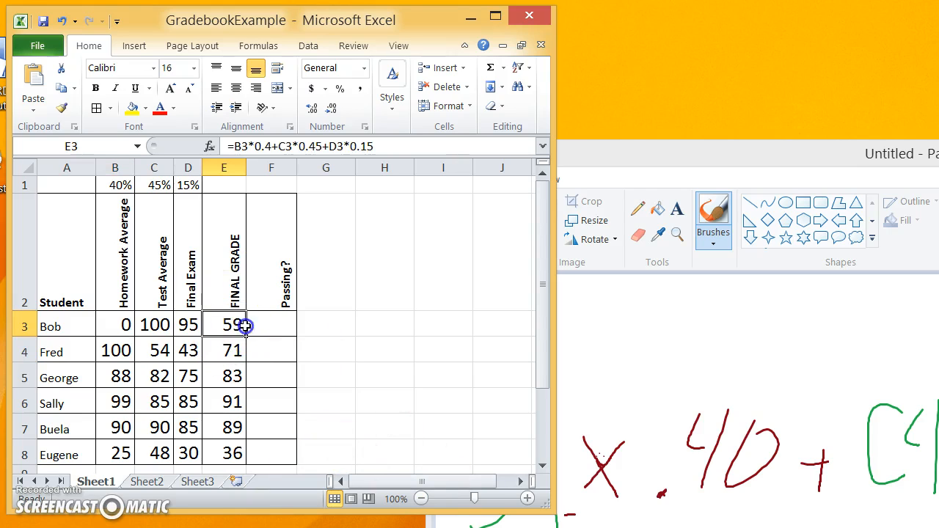